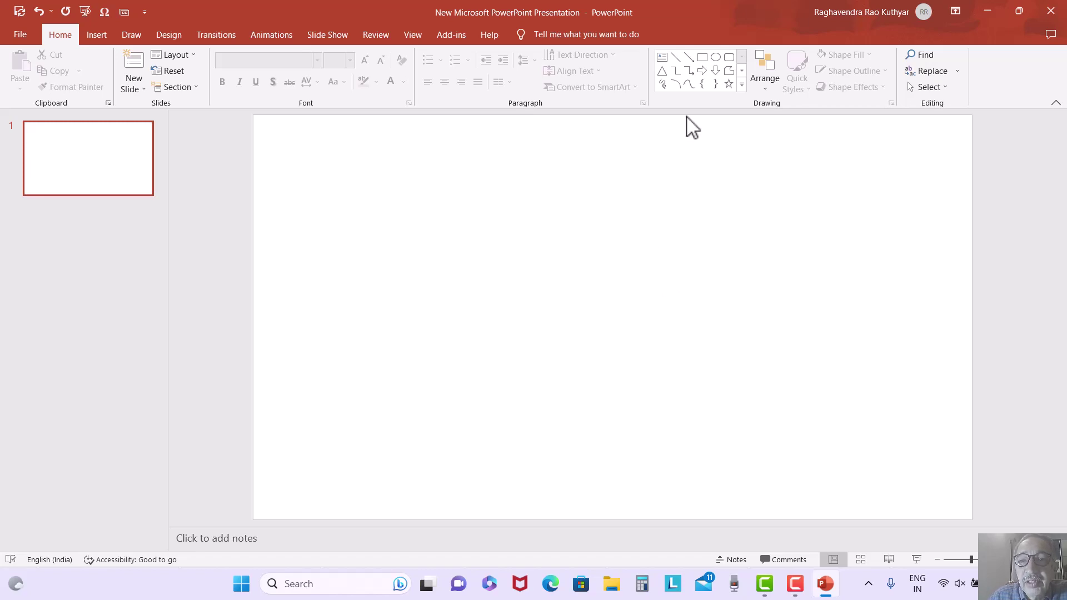
Step: Draw an oval, enlarge and centre it on the slide, and fill it light grey
click(716, 57)
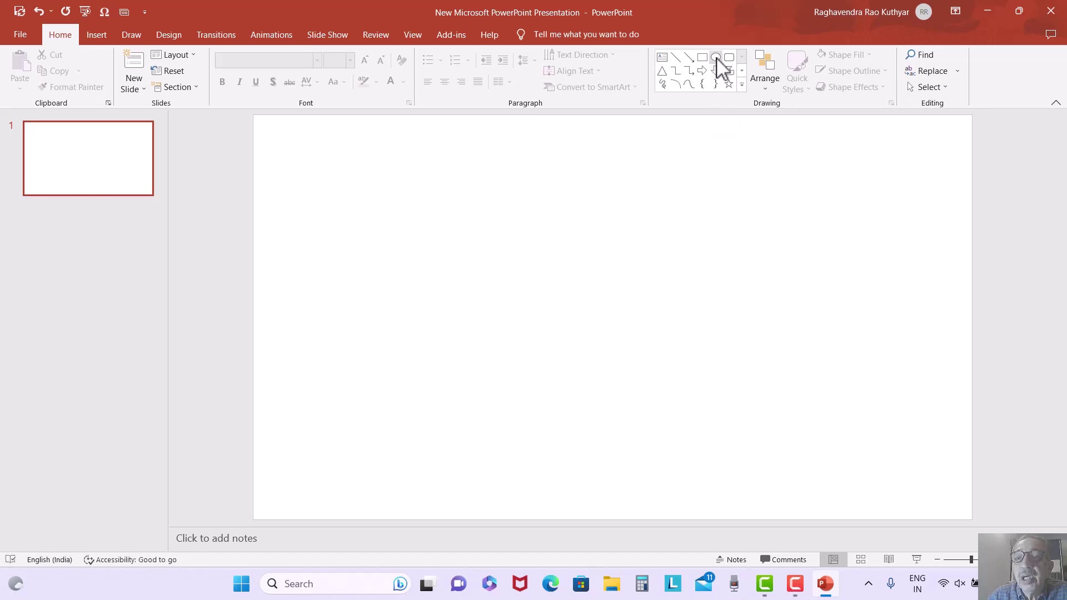
drag(355, 200, 556, 330)
drag(457, 309, 576, 316)
drag(687, 342, 760, 414)
drag(679, 363, 616, 362)
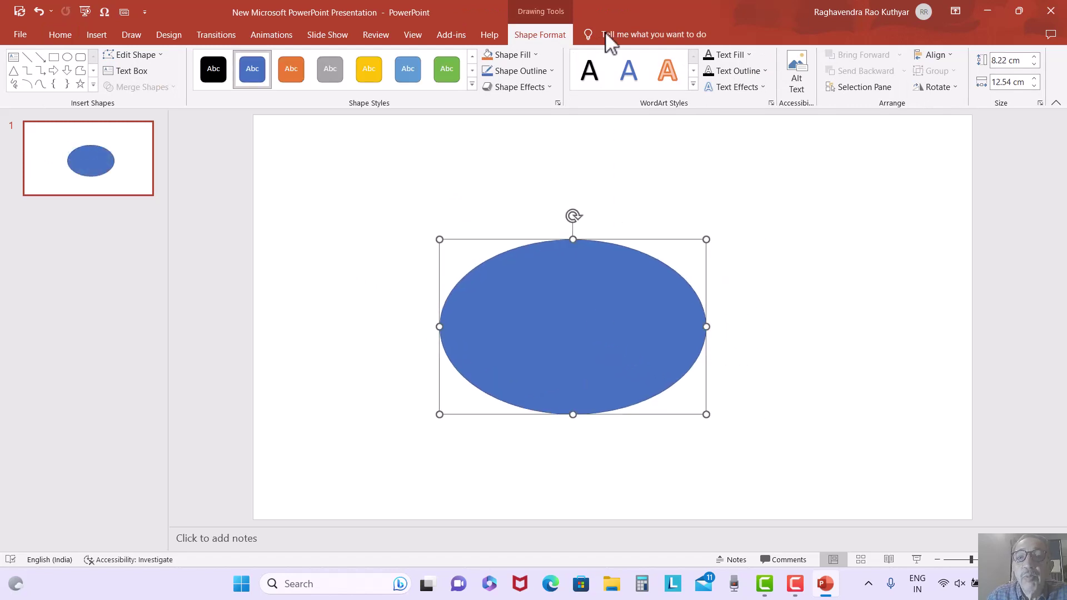
click(535, 55)
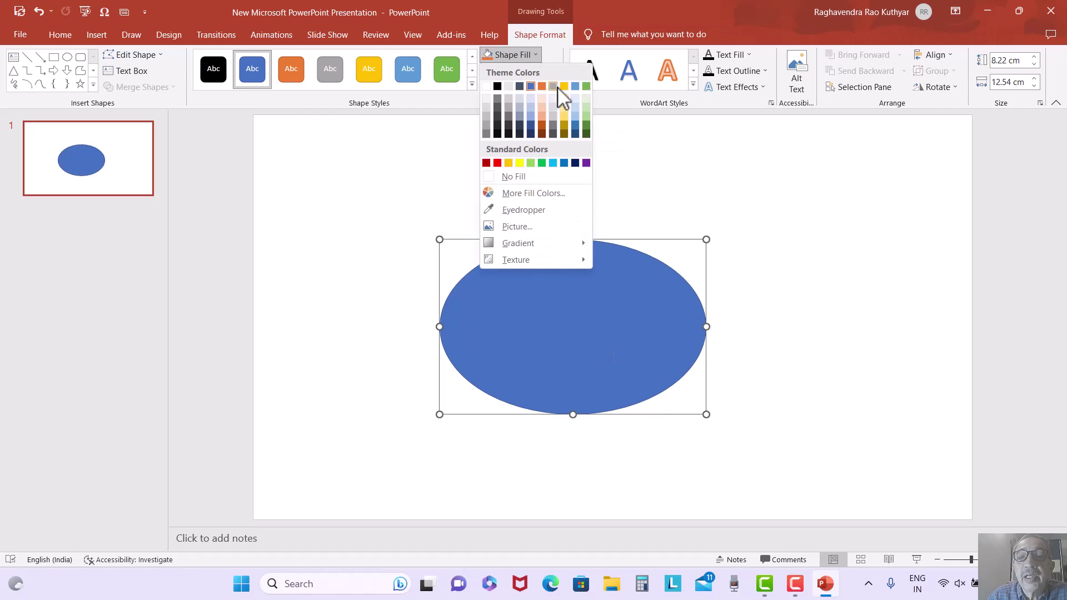
click(485, 106)
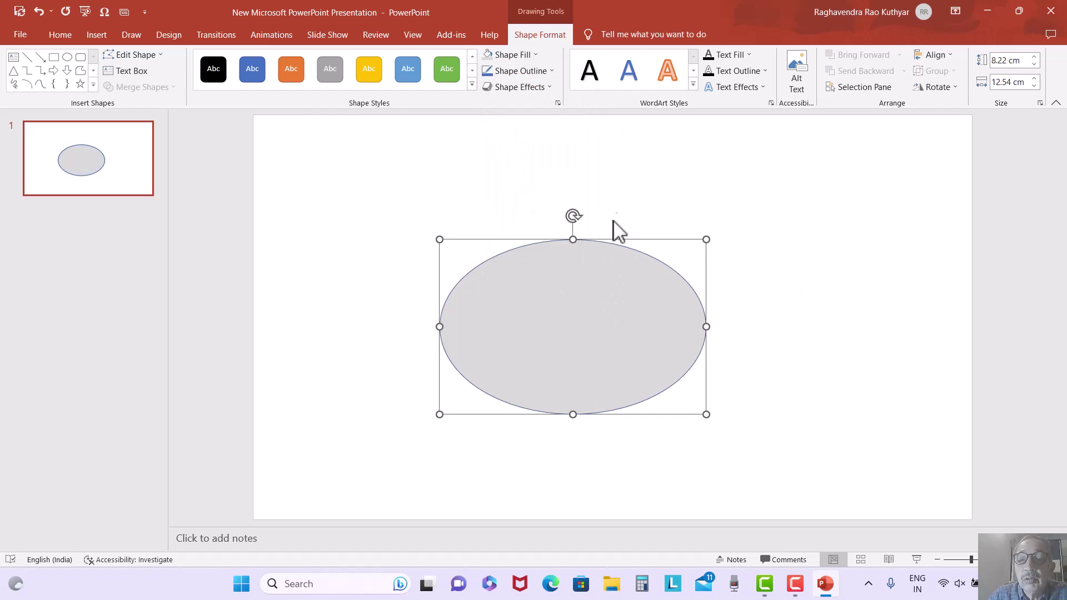
Step: In Edit Points mode, add points on the oval's upper-left and top-right edges
click(120, 55)
click(134, 89)
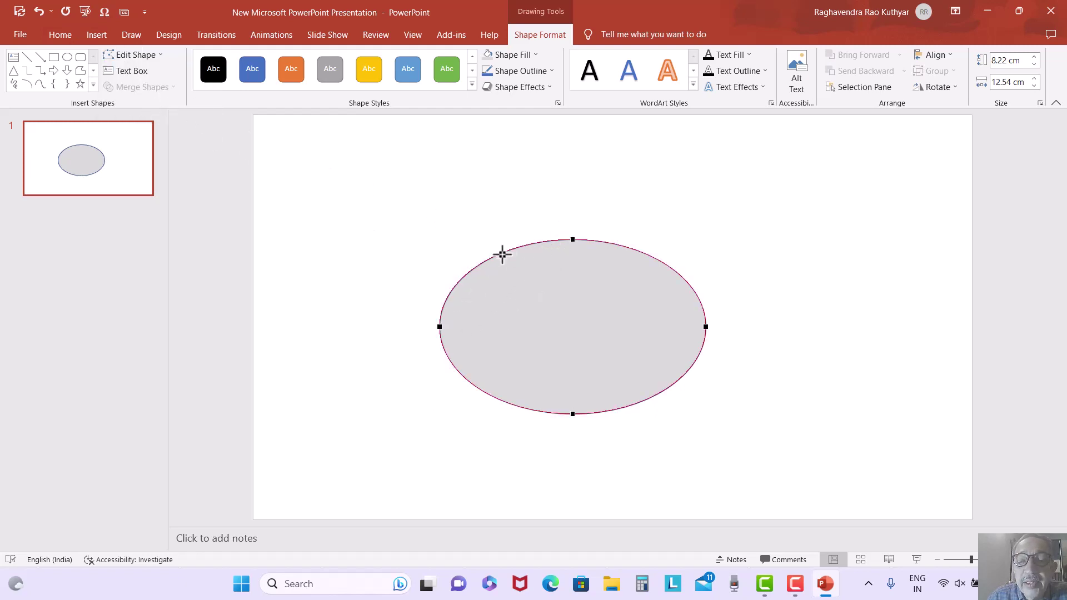
drag(502, 255, 508, 255)
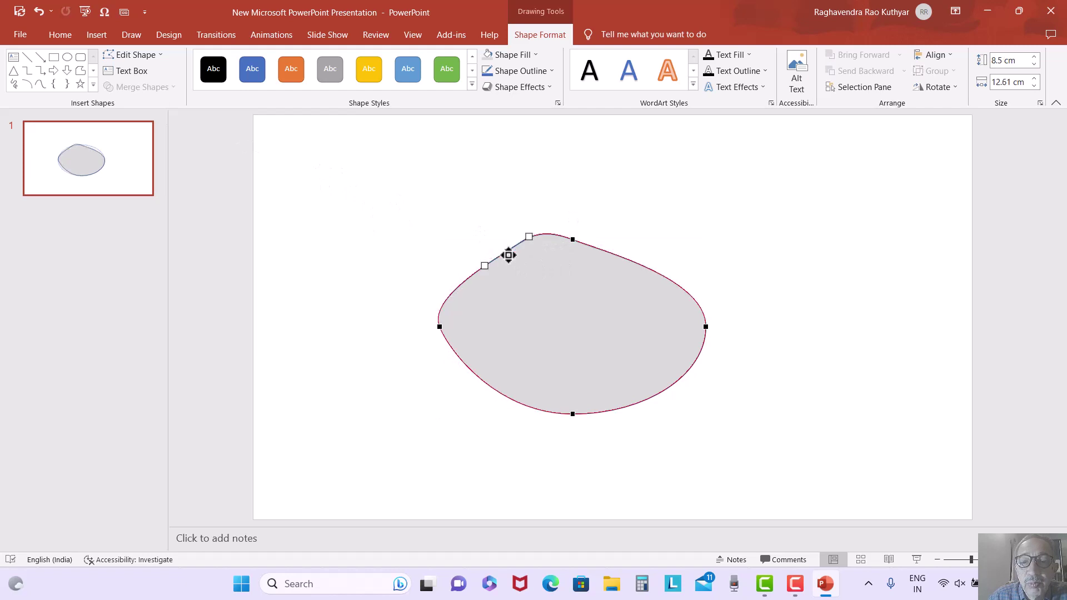
right_click(468, 281)
click(500, 288)
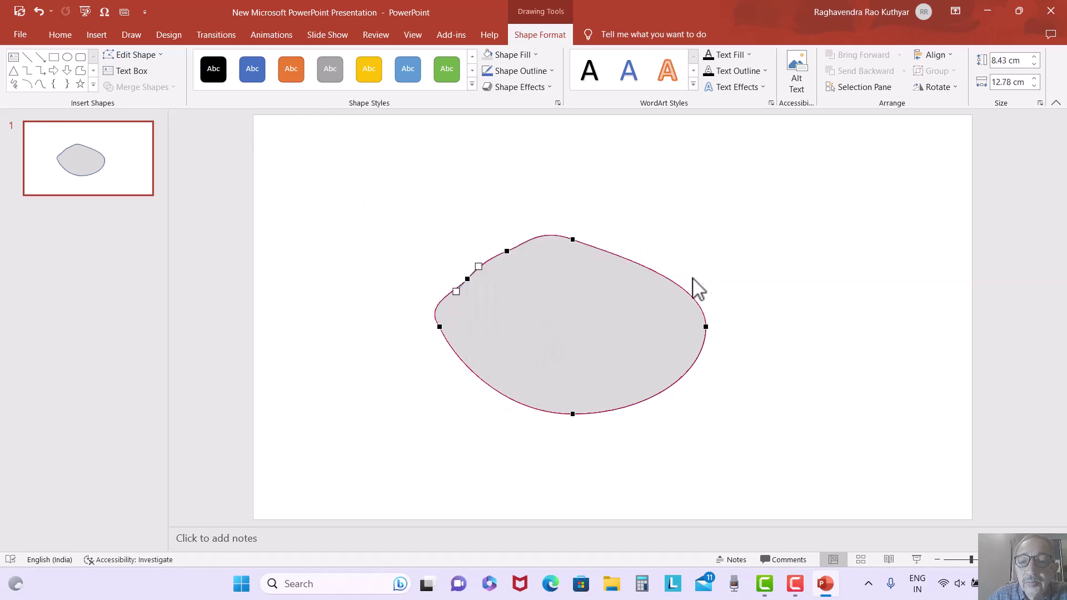
click(604, 253)
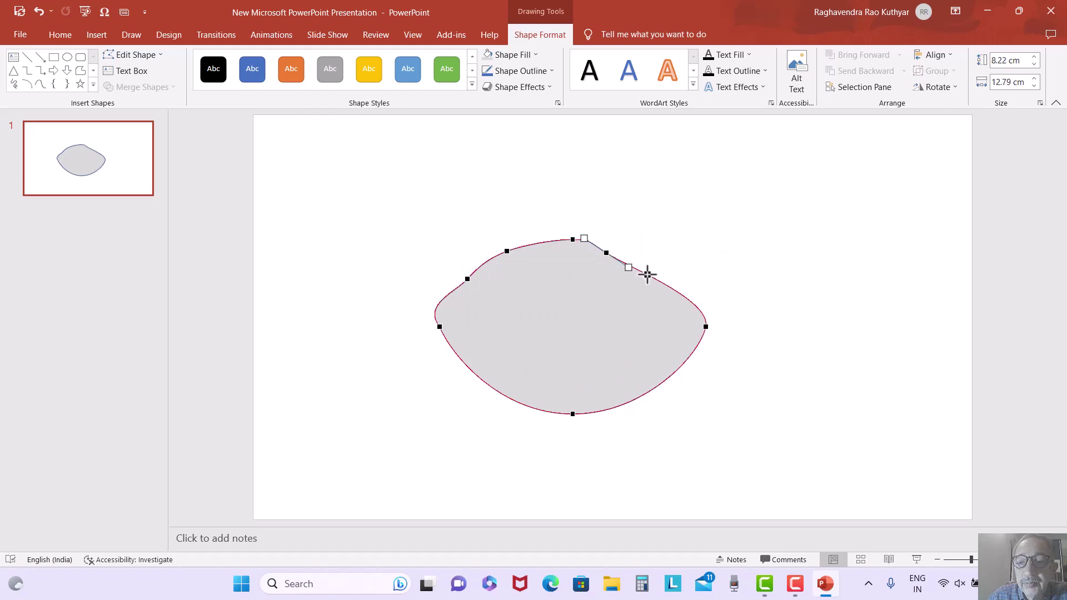
Step: Add more points on the right, lower-right and lower-left edges, flattening the lower curve
click(136, 54)
click(145, 94)
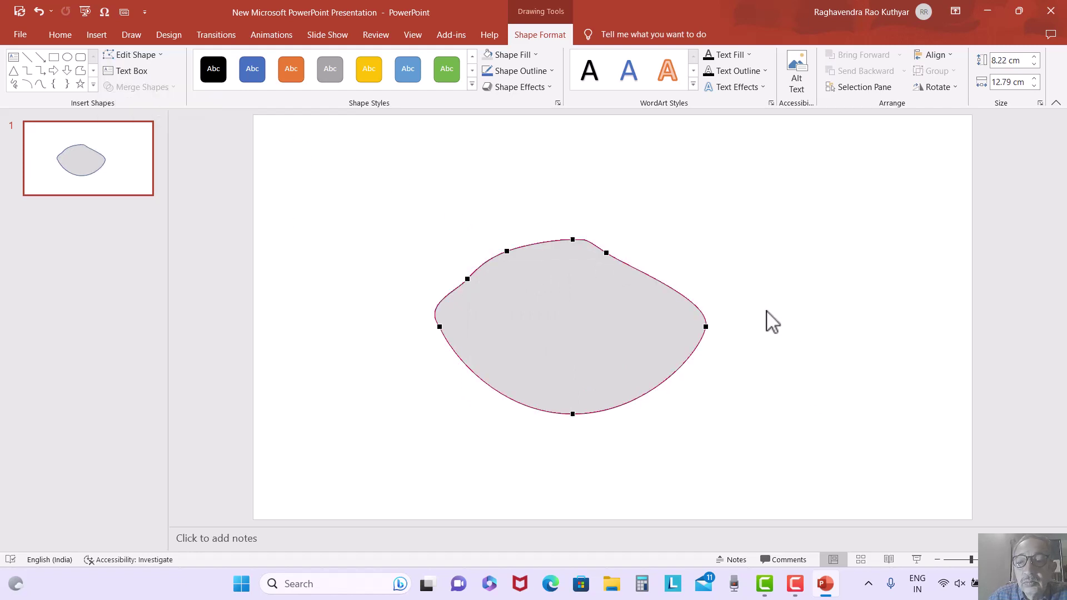
right_click(654, 279)
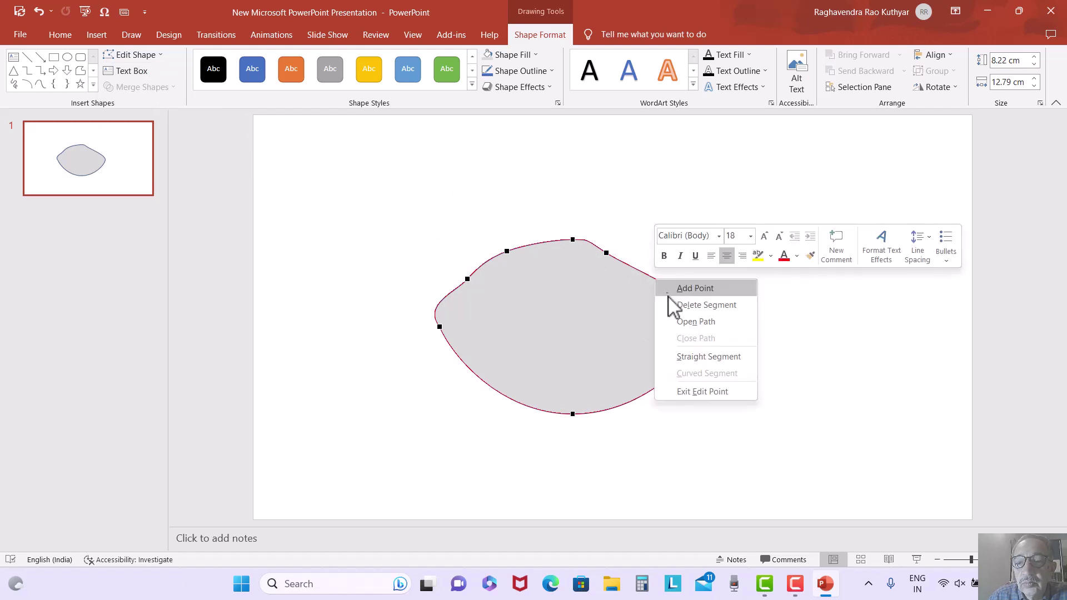
click(678, 289)
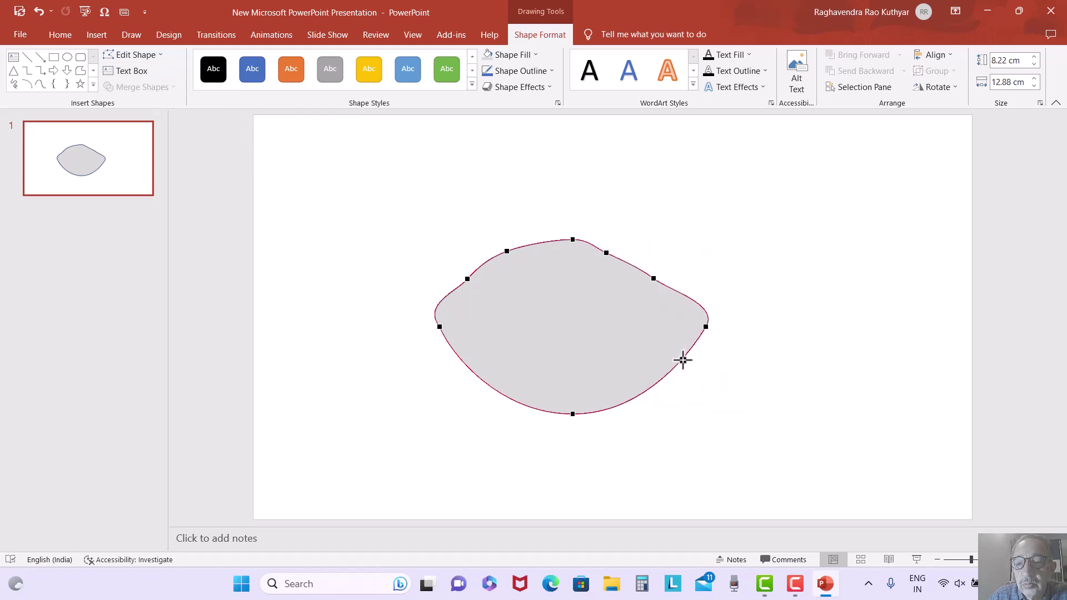
drag(683, 360, 636, 394)
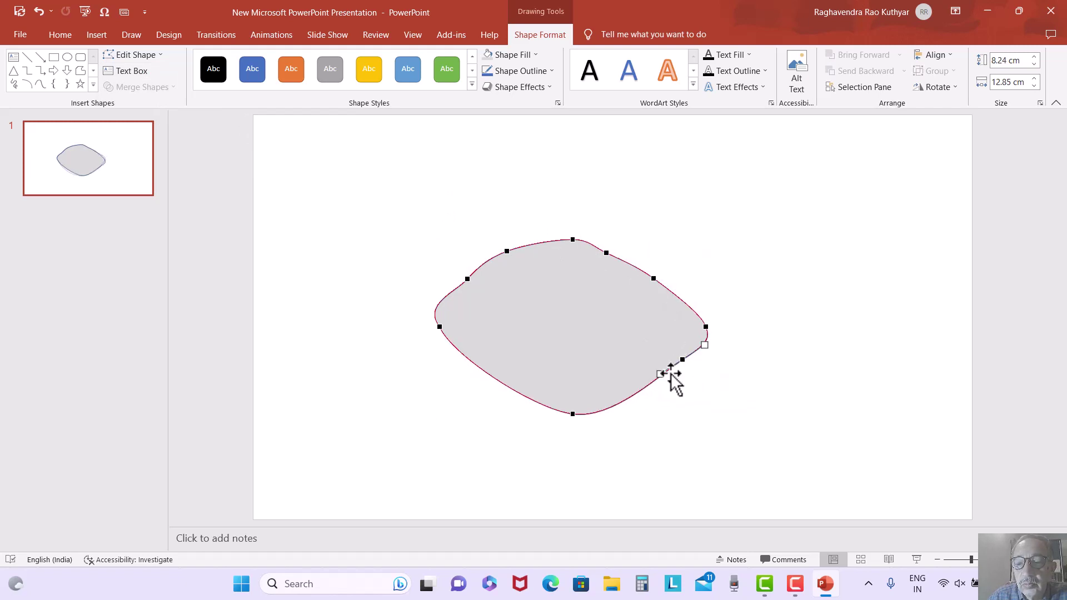
right_click(634, 394)
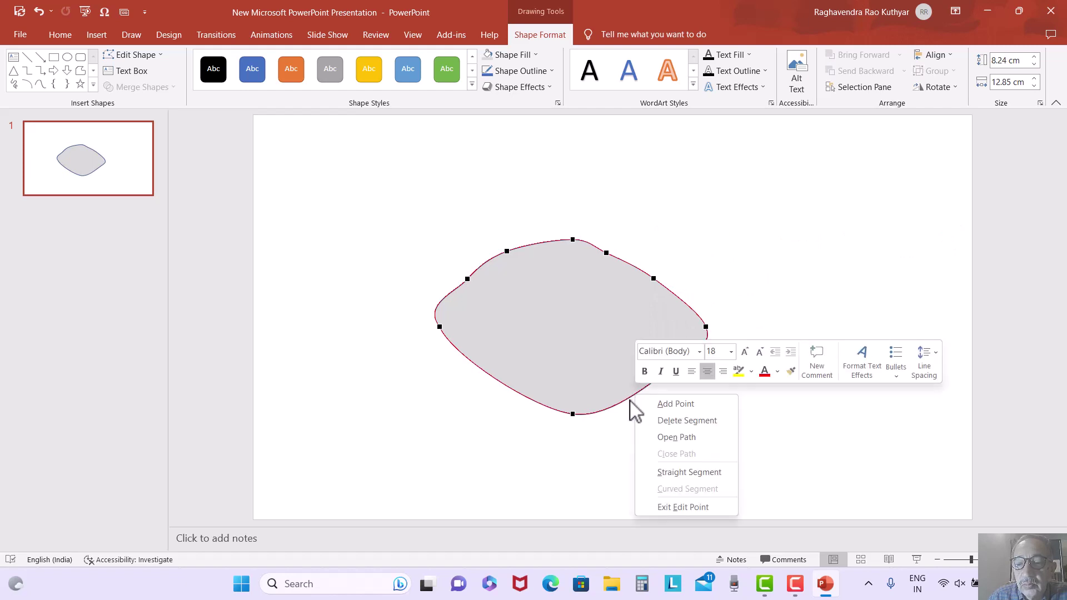
click(666, 404)
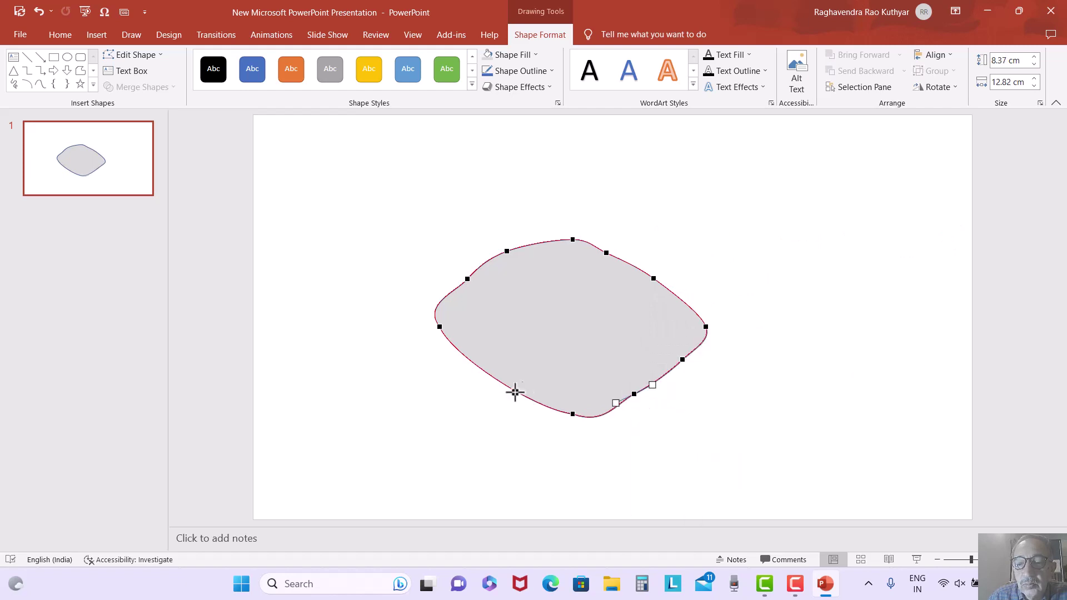
click(471, 360)
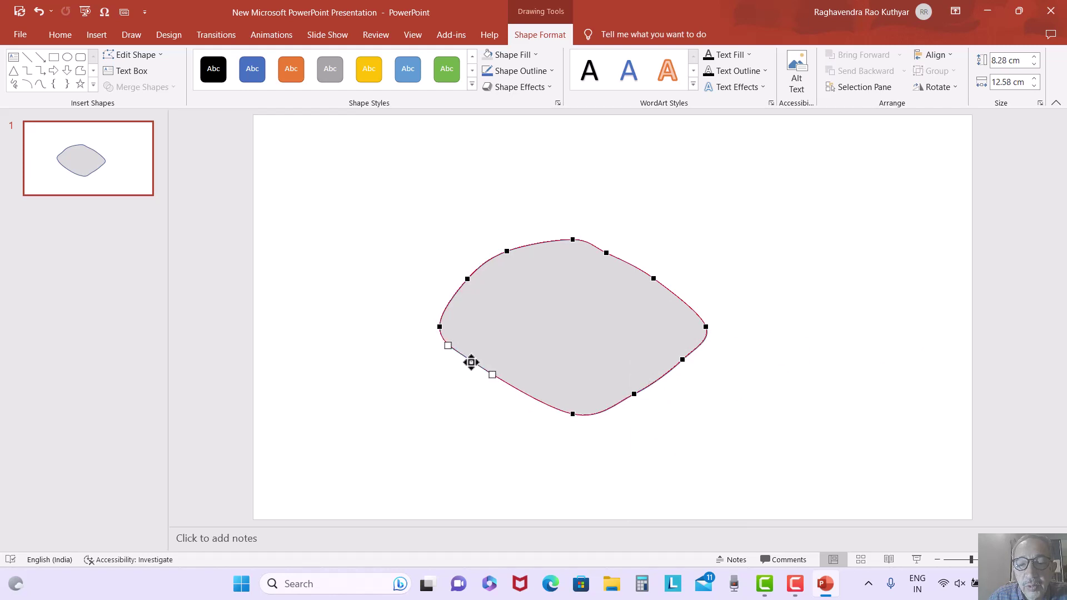
right_click(510, 385)
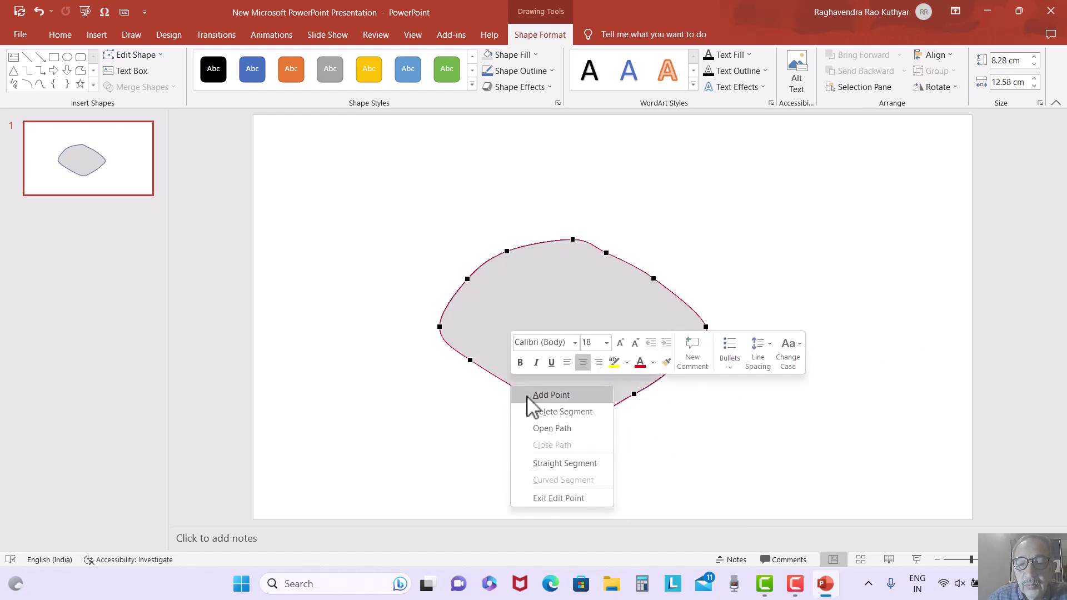
click(535, 395)
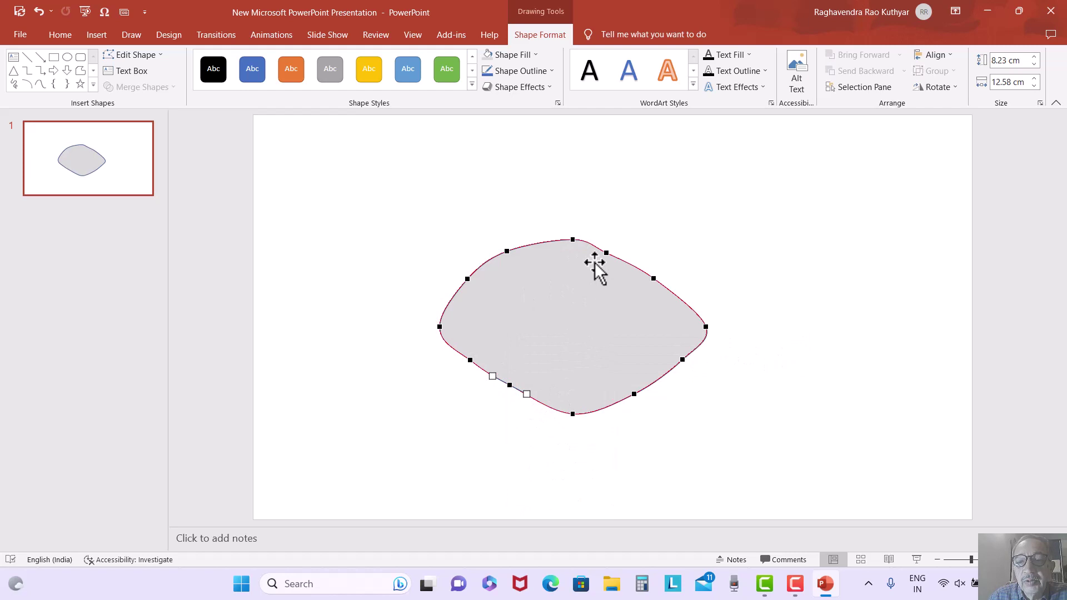
click(607, 251)
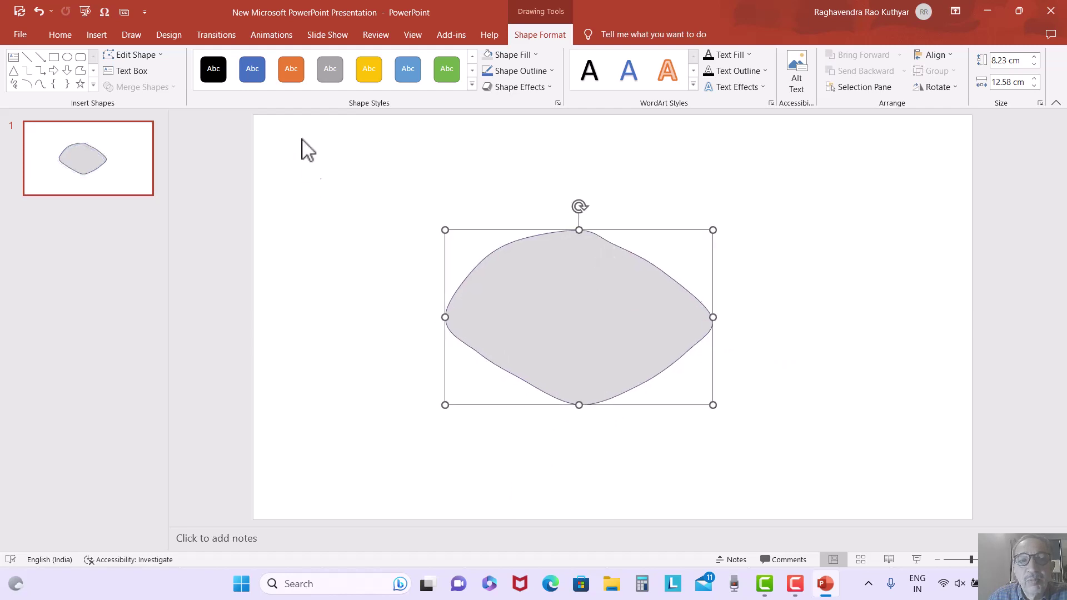
Step: Reshape the upper-right outline and raise the shape's top point
click(150, 55)
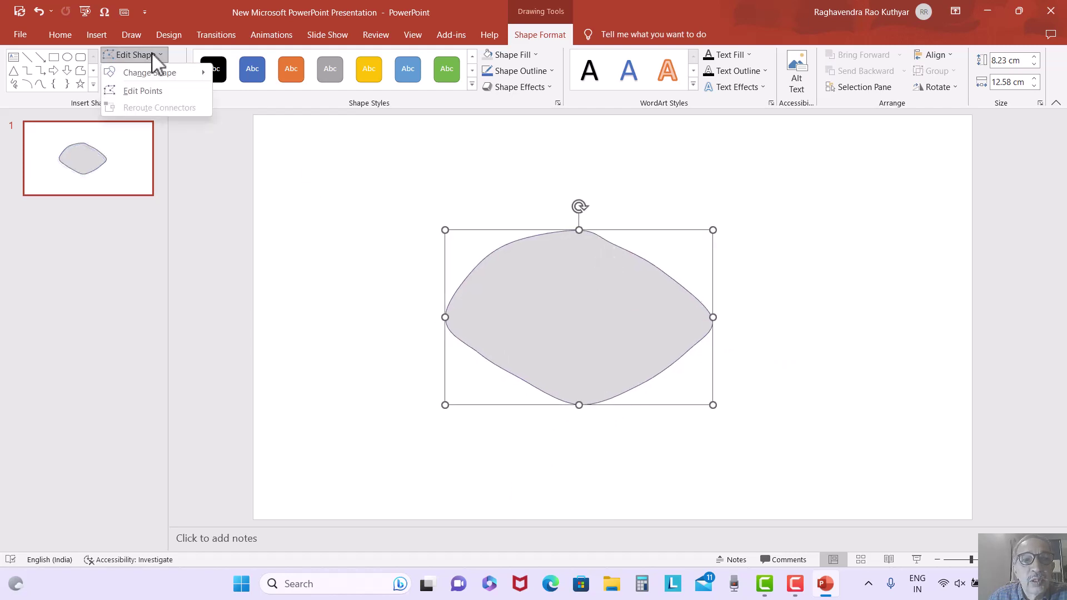
click(142, 93)
drag(620, 242, 643, 230)
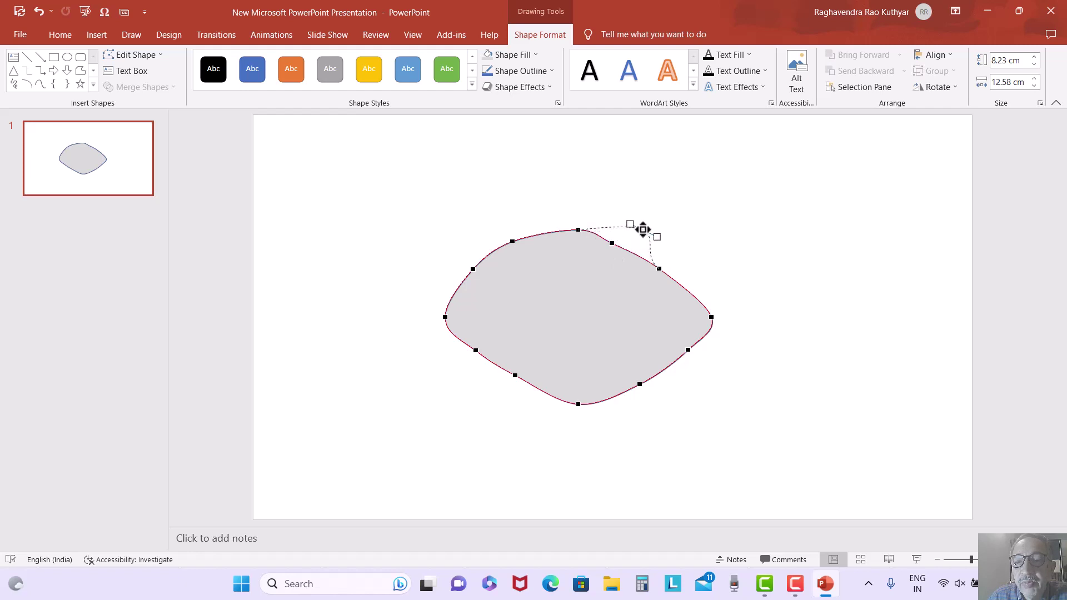
drag(660, 269, 696, 273)
drag(579, 231, 578, 216)
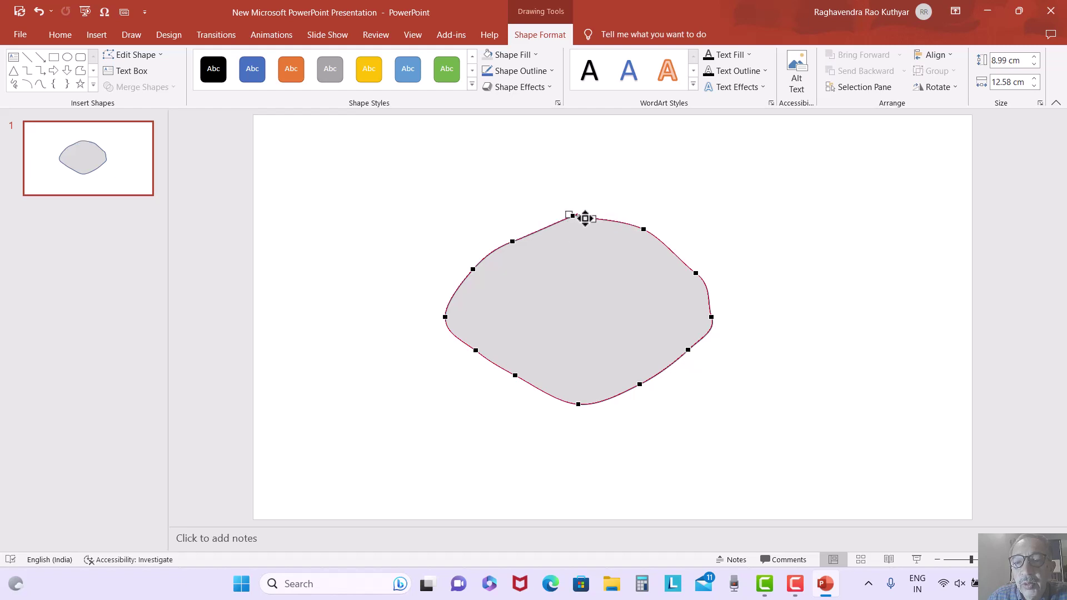
drag(594, 215, 590, 217)
Step: Open the path at the top point, pull it down into a thin slit, and add an upper-right point
right_click(591, 217)
click(622, 231)
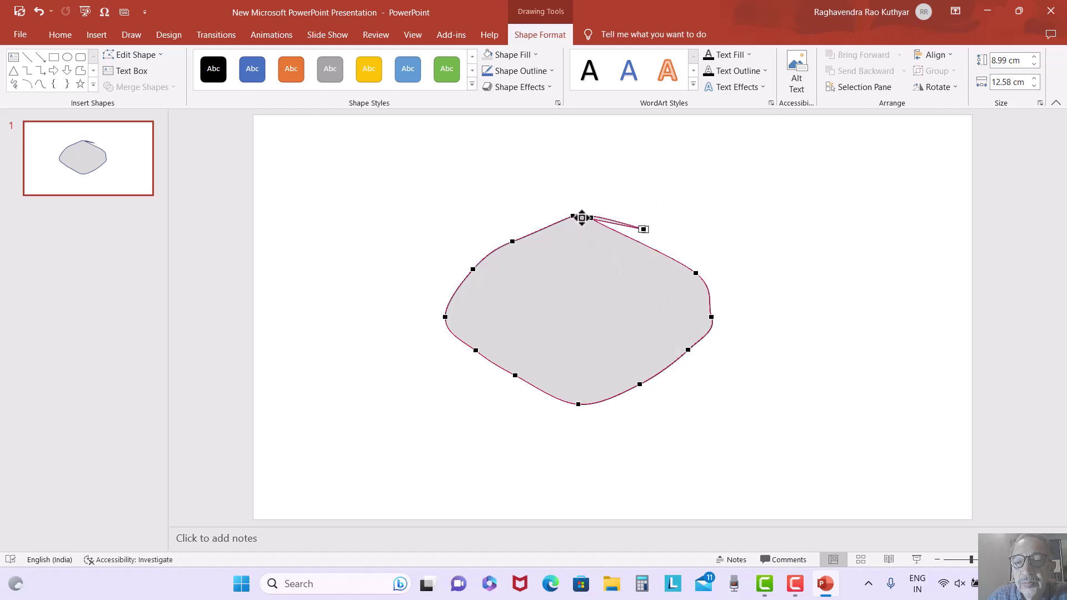
drag(581, 217, 581, 286)
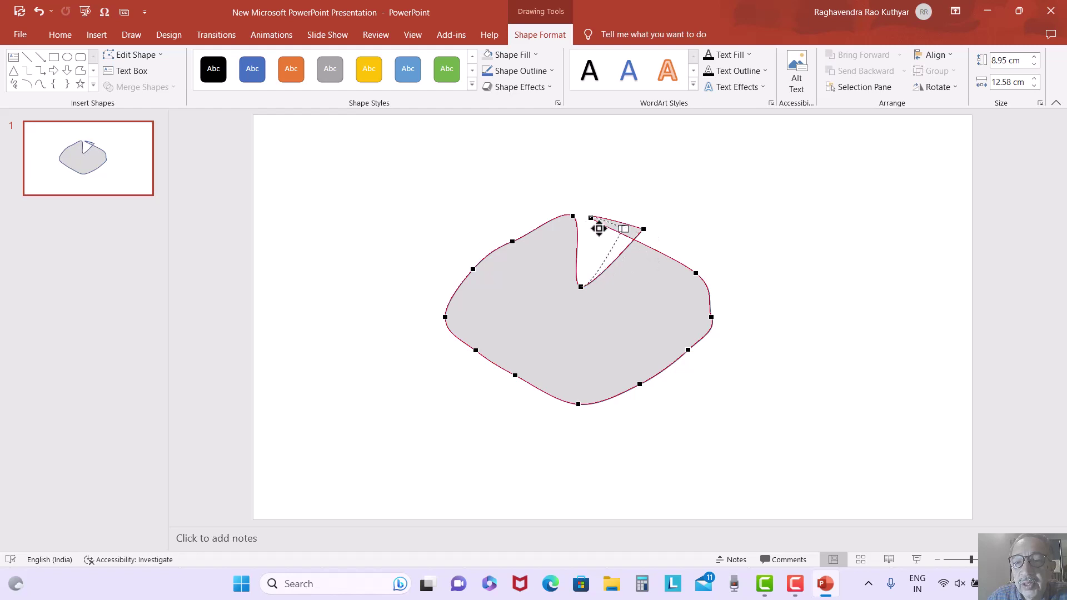
drag(582, 219, 580, 219)
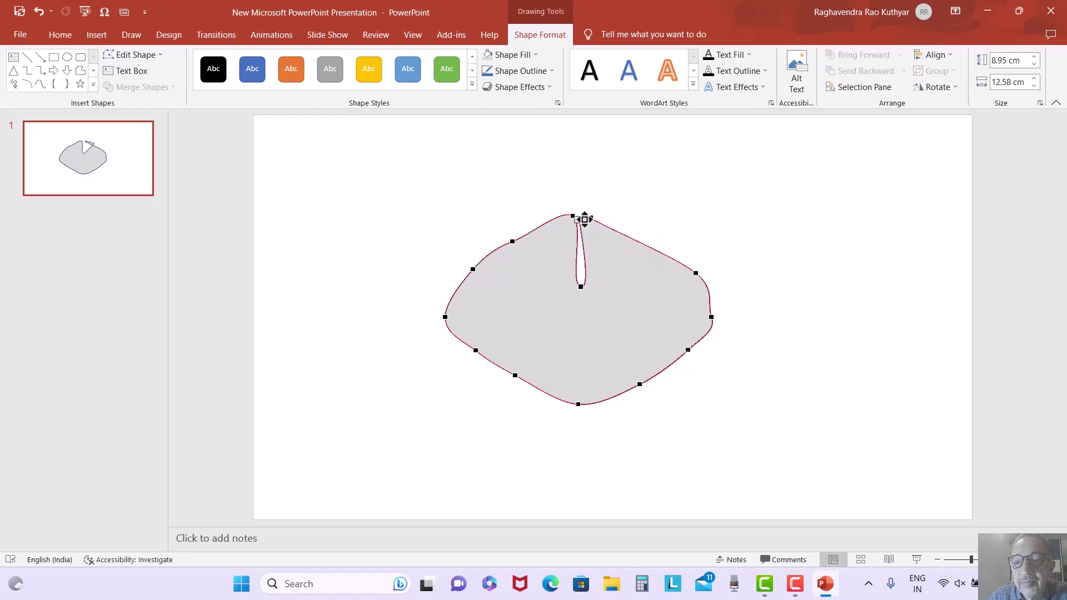
click(580, 284)
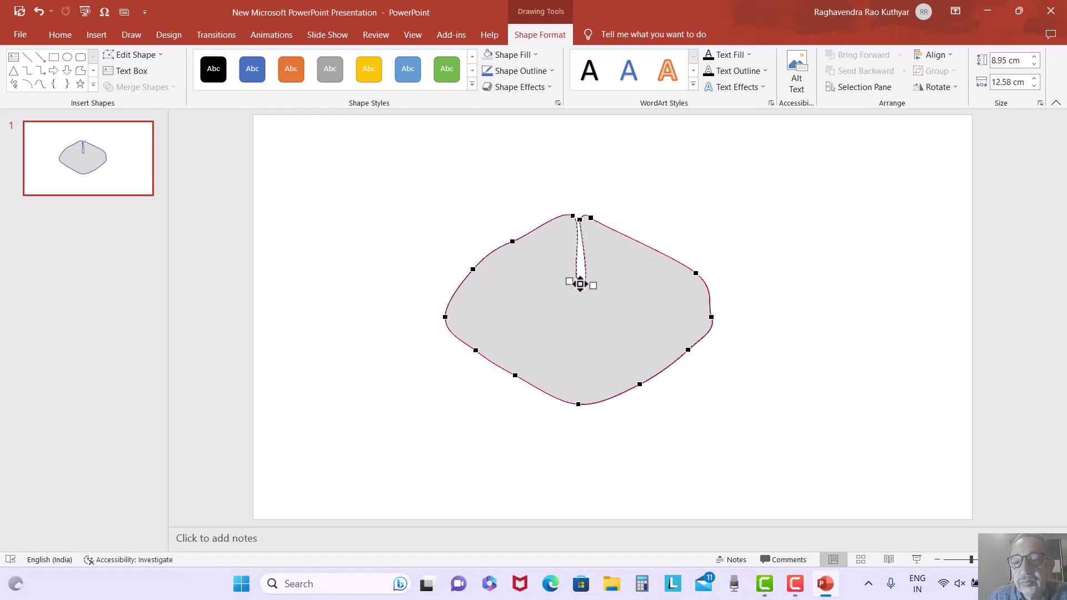
click(578, 217)
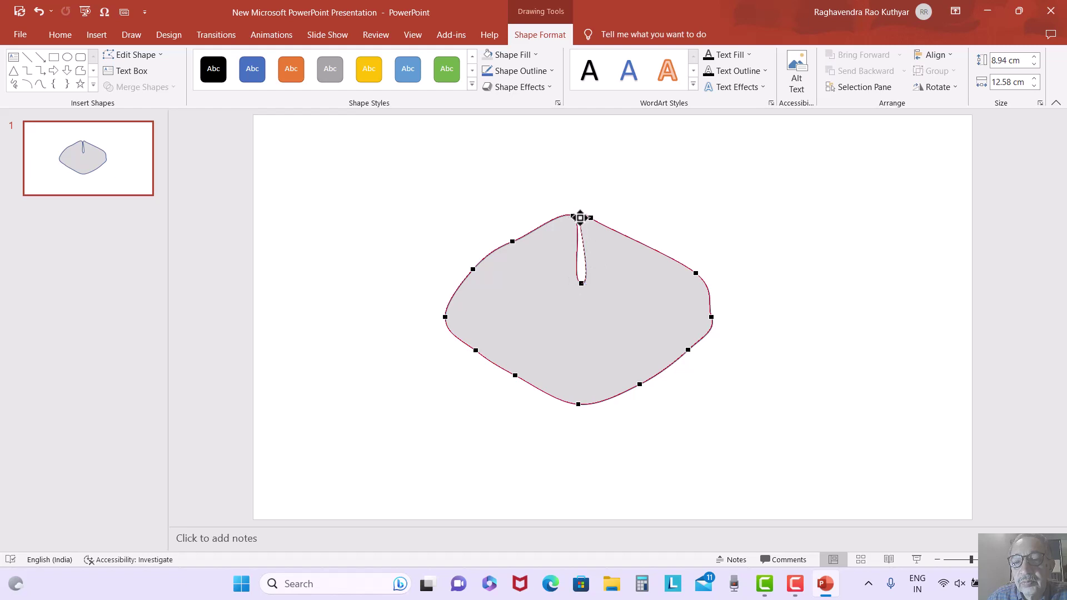
click(621, 235)
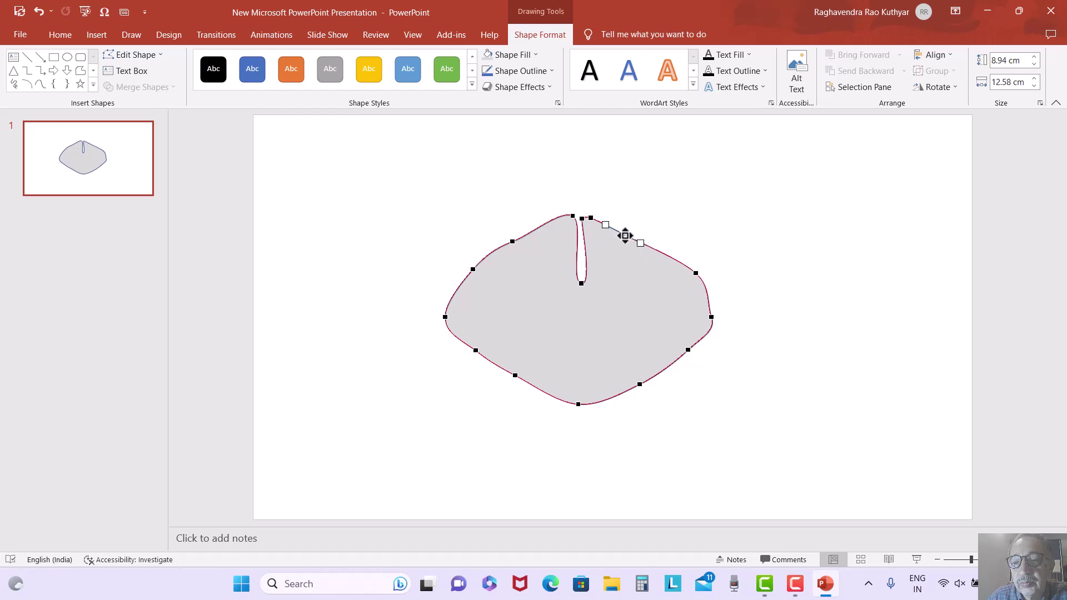
Step: Pull the right and left vertices inward and round the lower corners, narrowing the outline to about 11.73 cm
drag(624, 236, 627, 229)
drag(697, 275, 676, 259)
drag(712, 319, 707, 300)
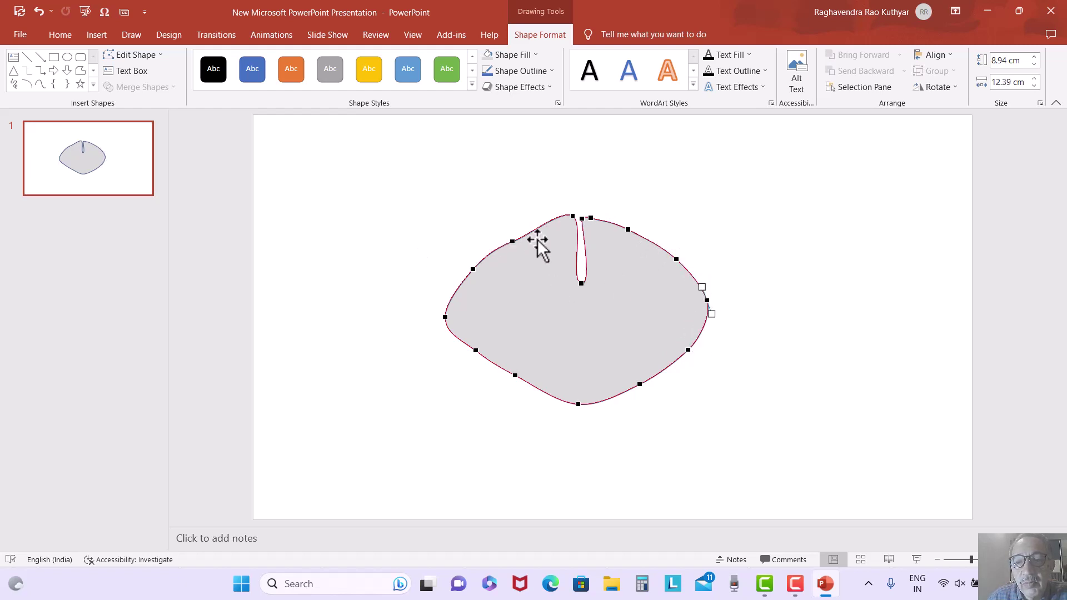
click(514, 241)
drag(515, 242, 521, 232)
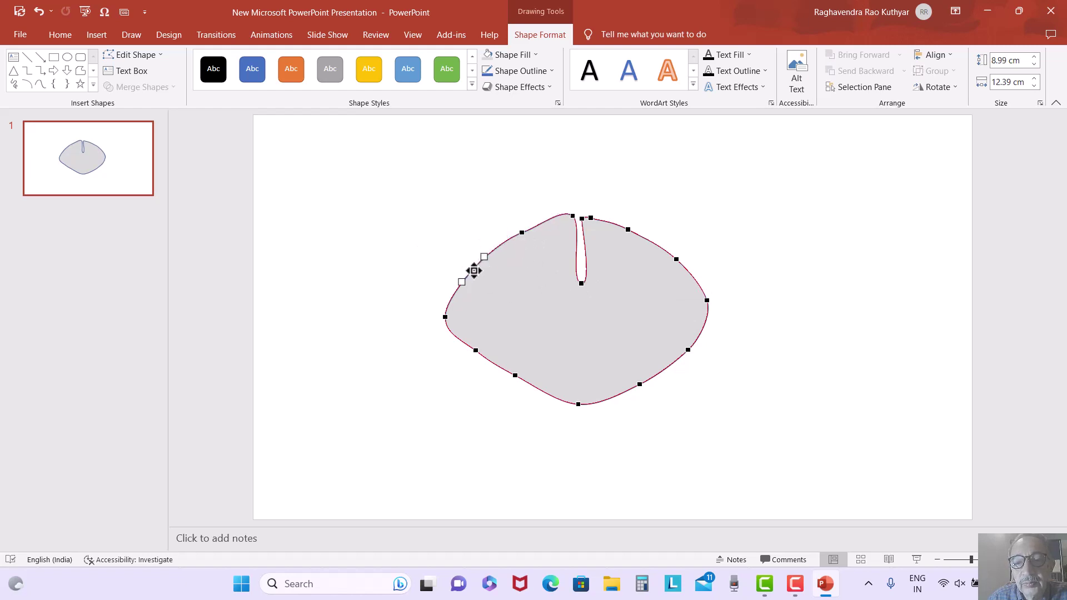
drag(473, 270, 478, 267)
click(445, 317)
drag(445, 317, 460, 311)
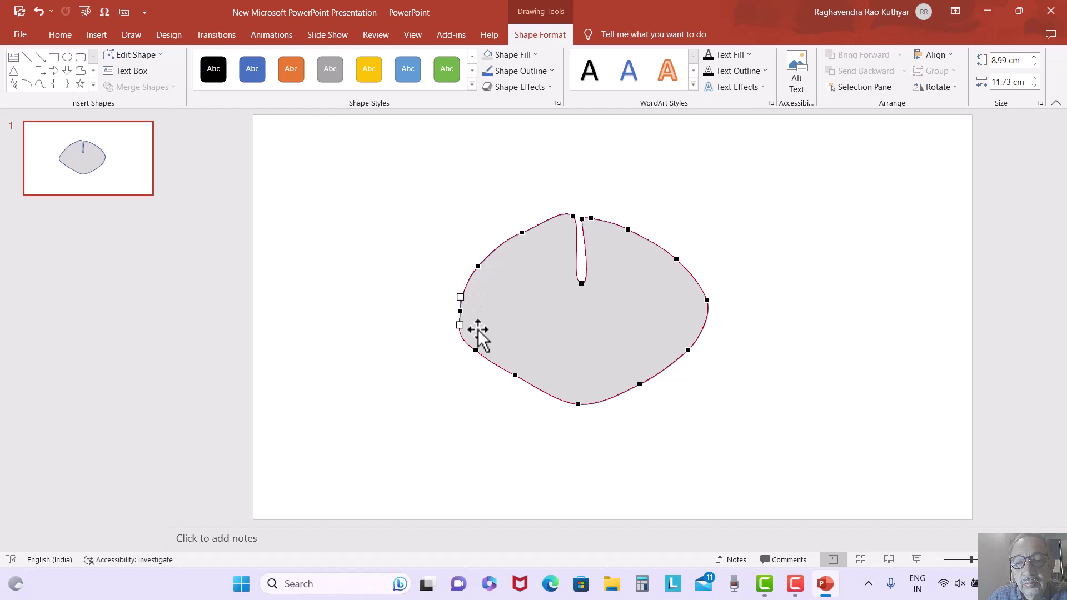
drag(478, 350, 516, 396)
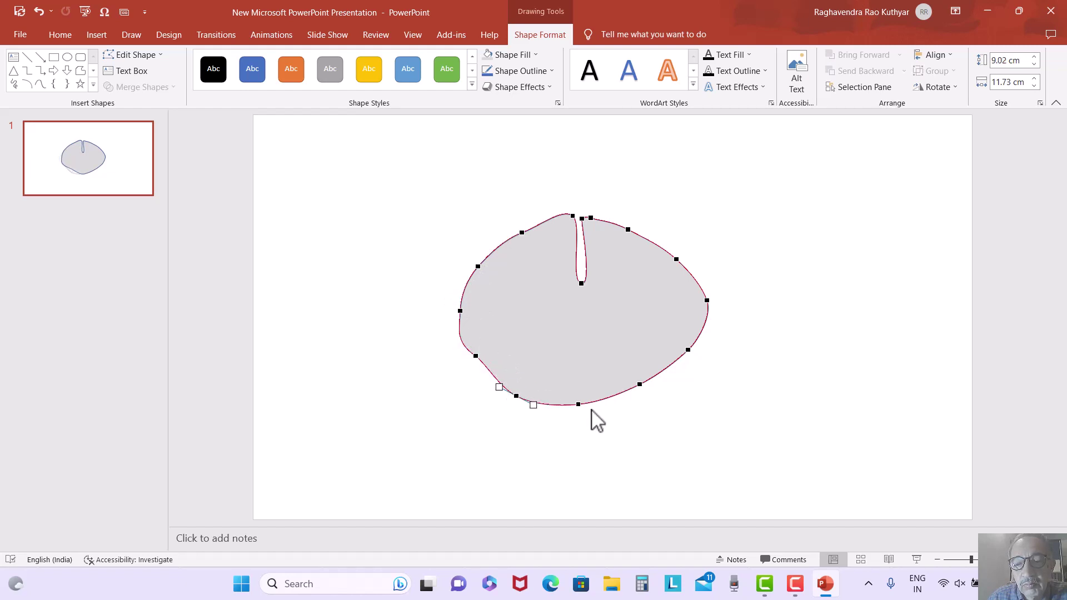
drag(639, 384, 648, 397)
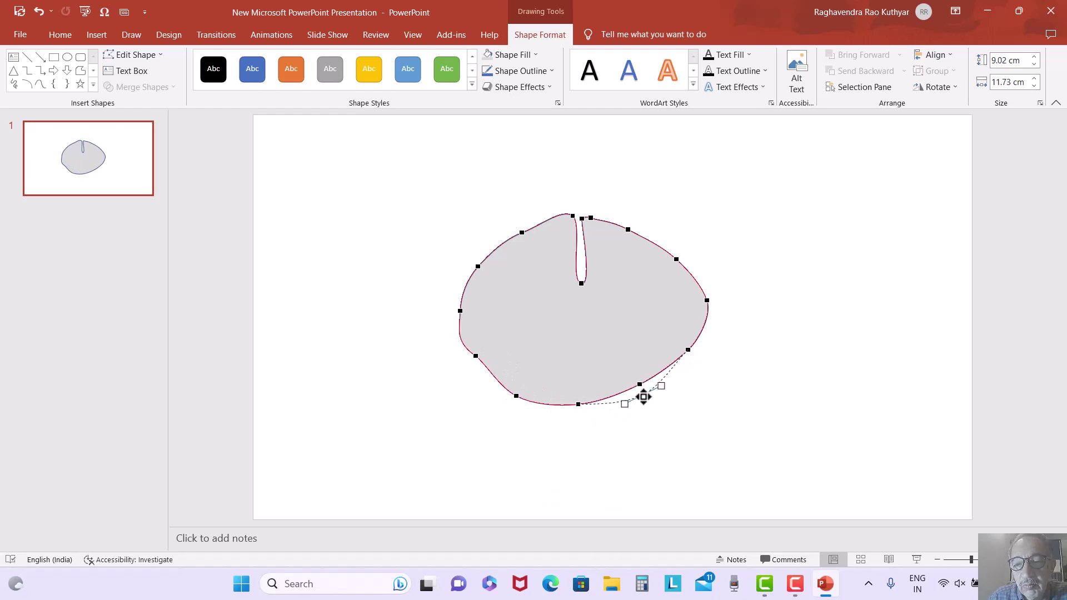
Step: Form a thin slit in the middle of the bottom edge, then smooth the right side and widen the left
right_click(589, 407)
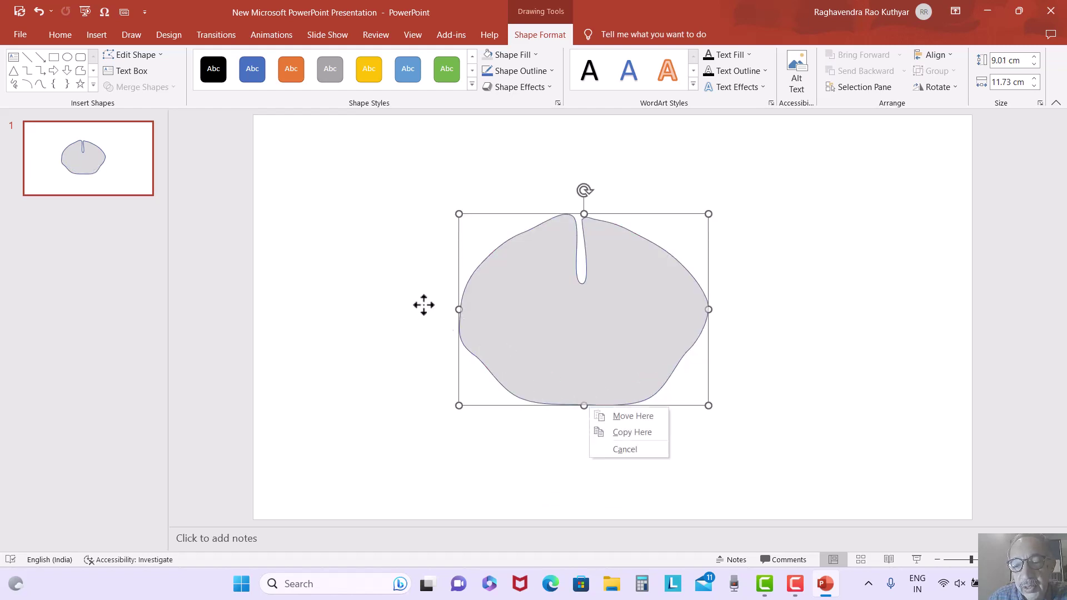
key(Escape)
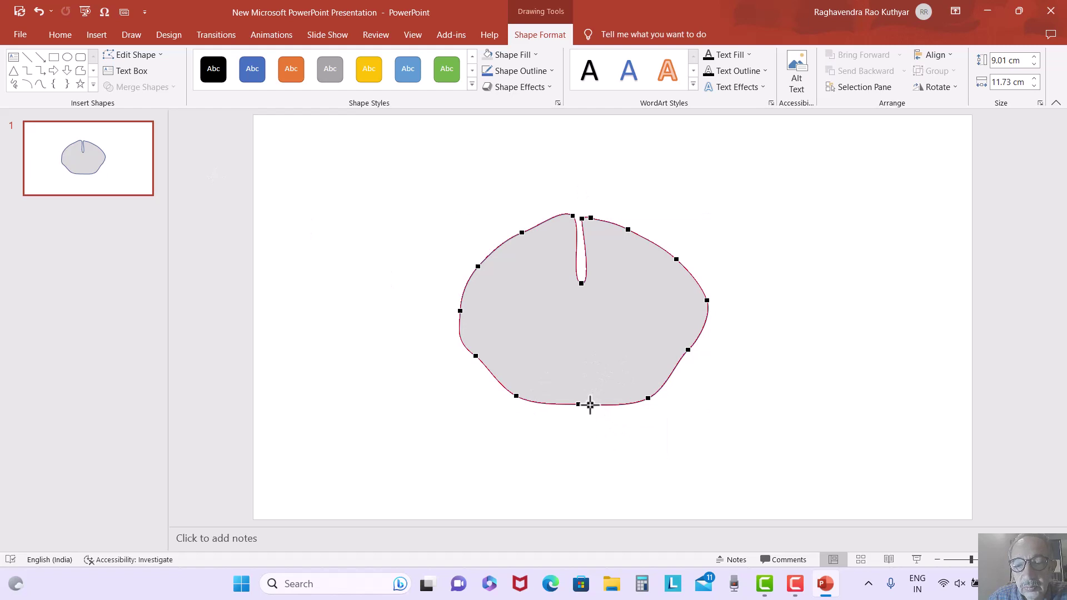
right_click(589, 405)
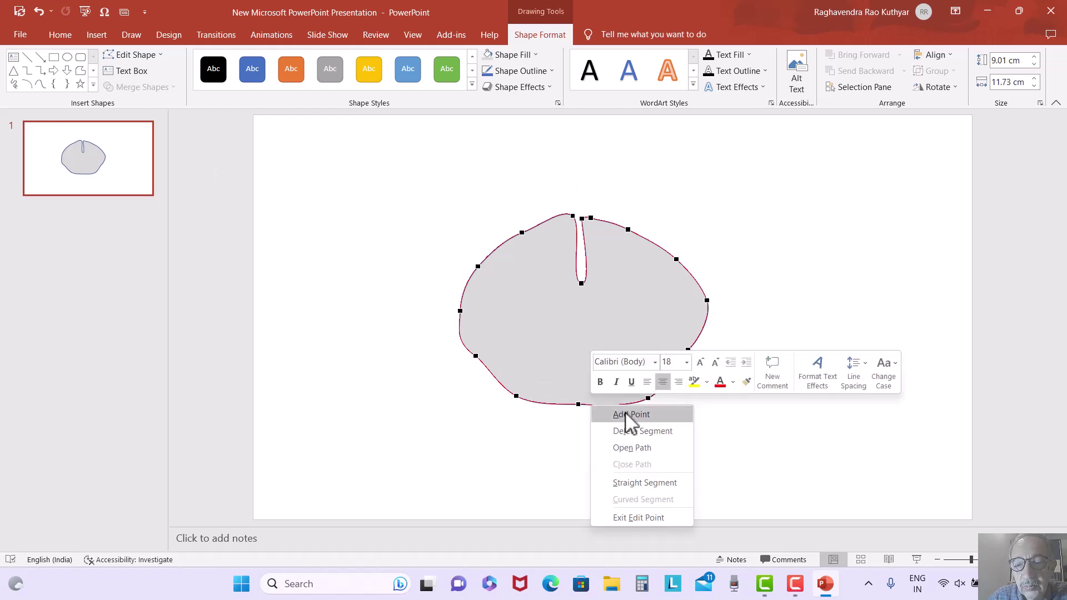
click(627, 415)
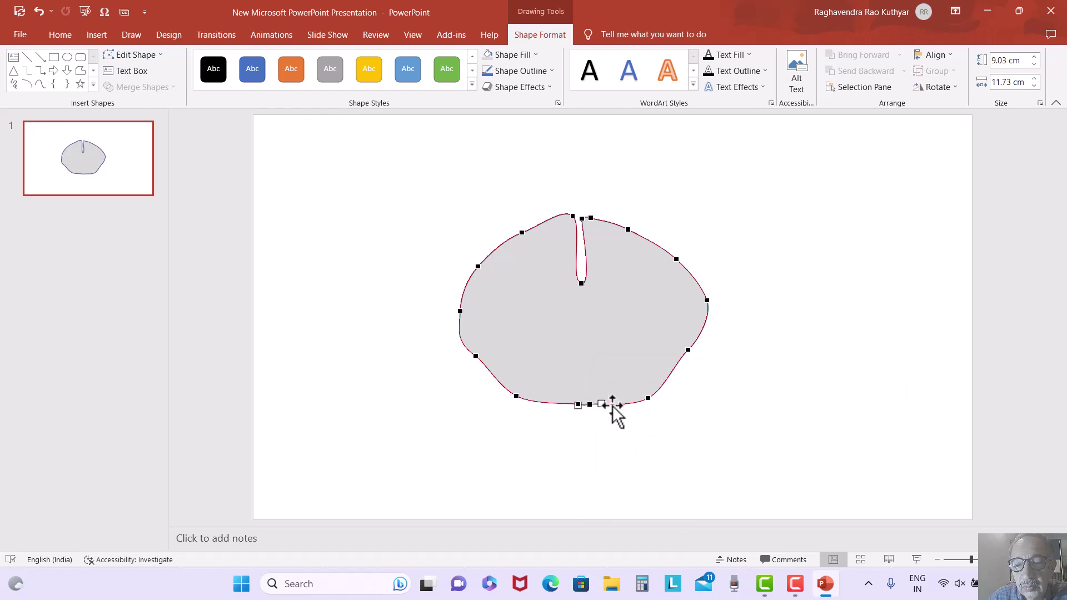
right_click(613, 408)
click(633, 414)
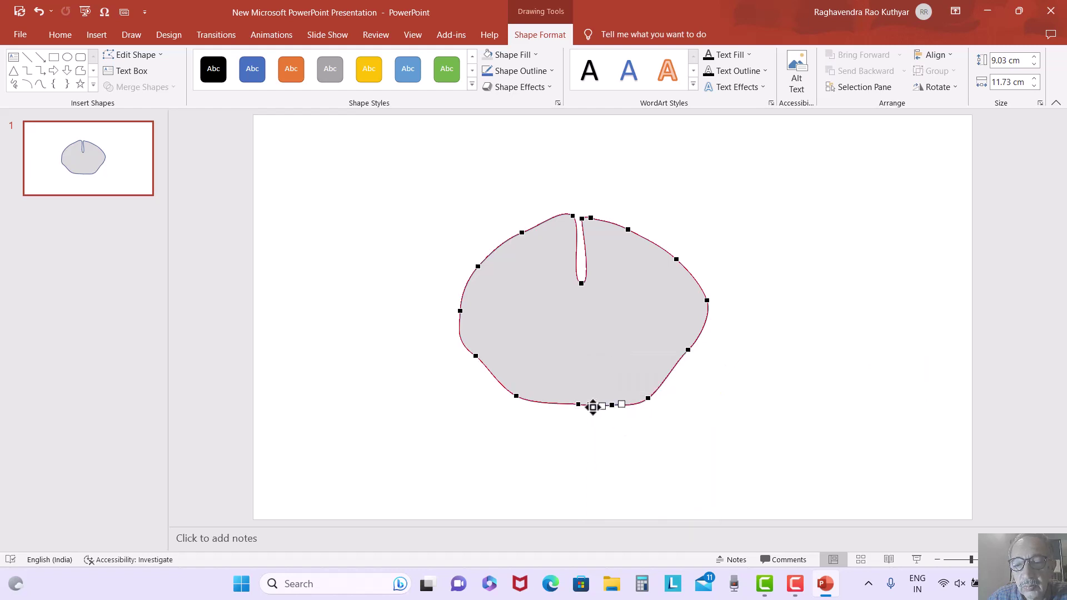
drag(590, 406, 589, 365)
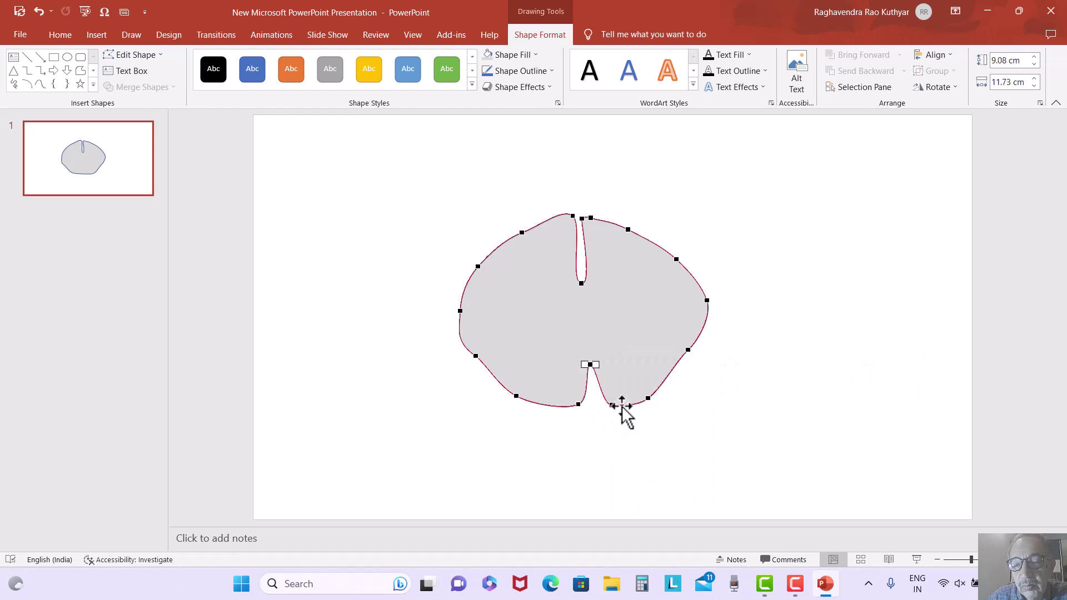
drag(614, 407, 573, 411)
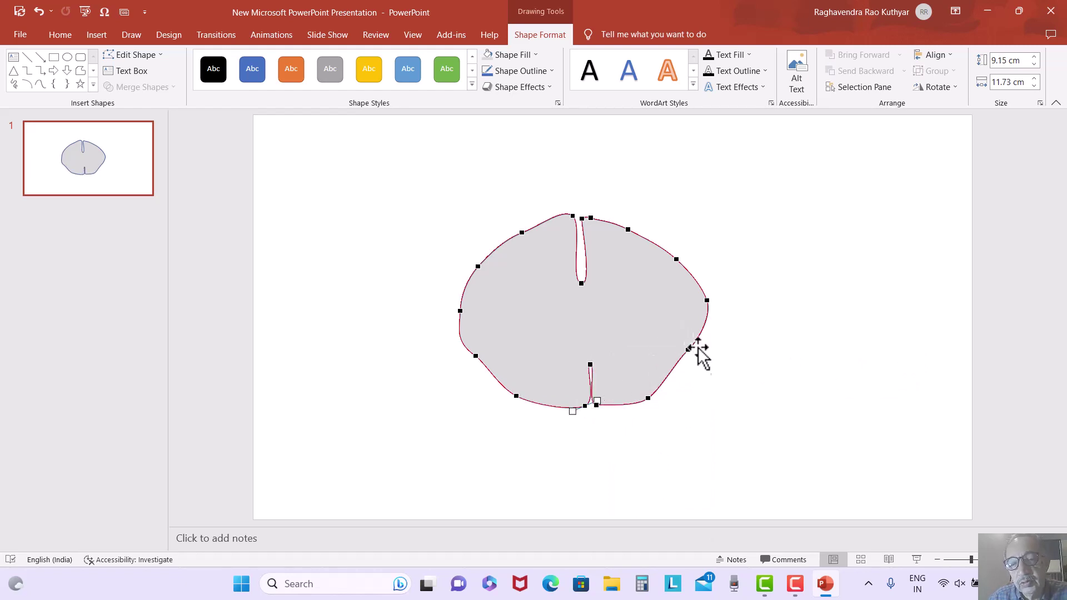
drag(688, 350, 682, 361)
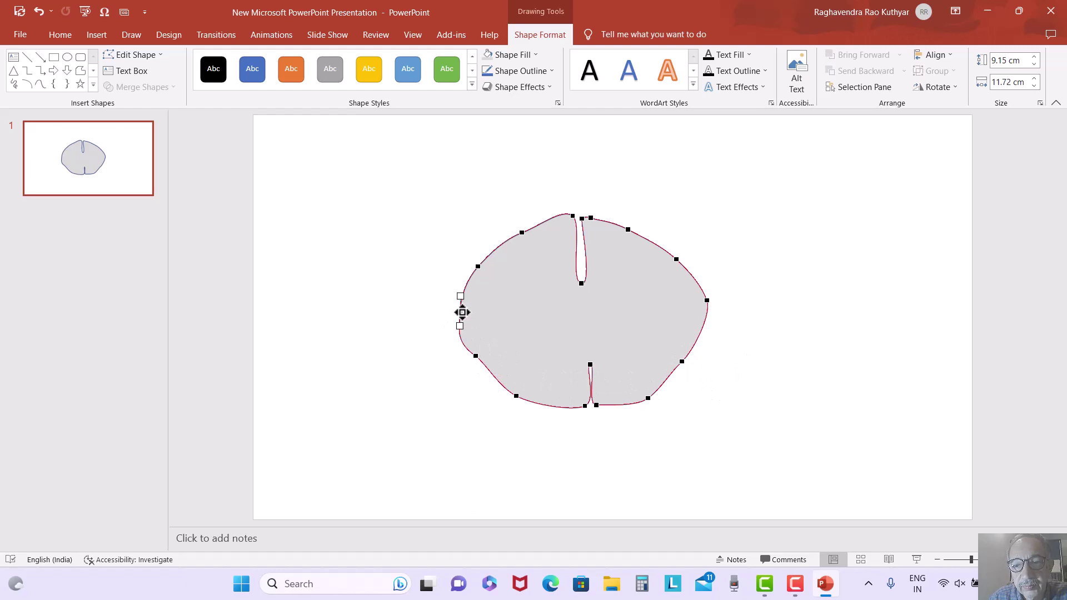
drag(462, 312, 453, 308)
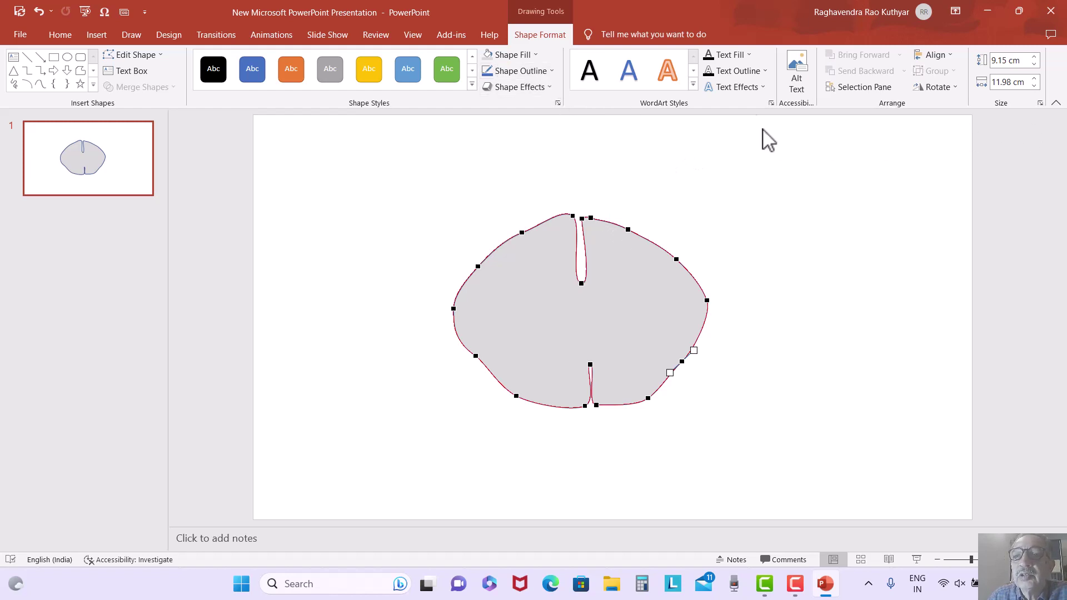
Step: Trace the inner butterfly point by point around both slits and close it into a filled freeform
click(40, 85)
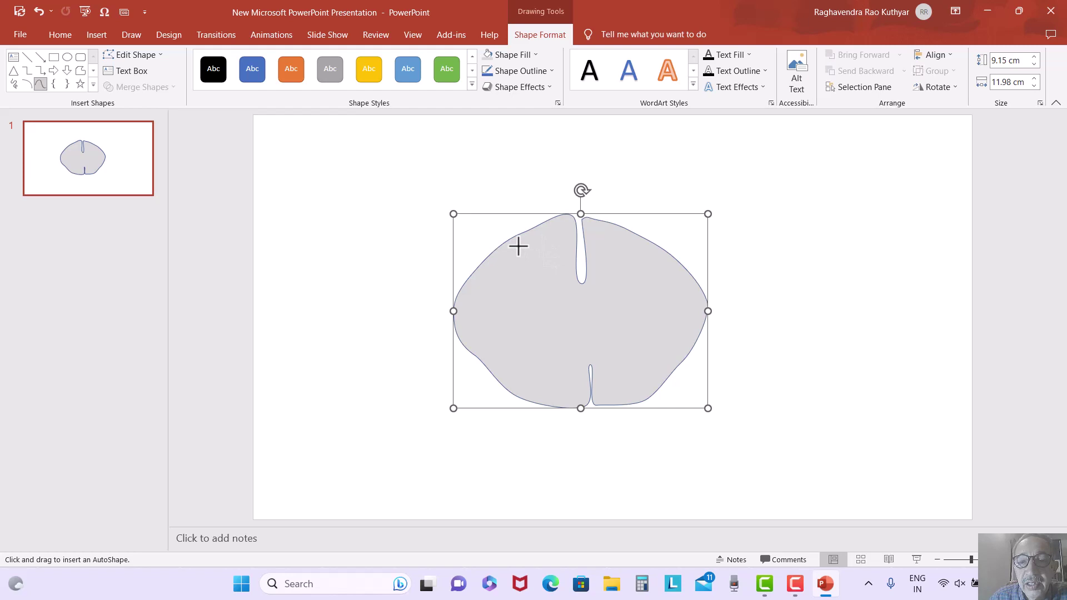
click(491, 258)
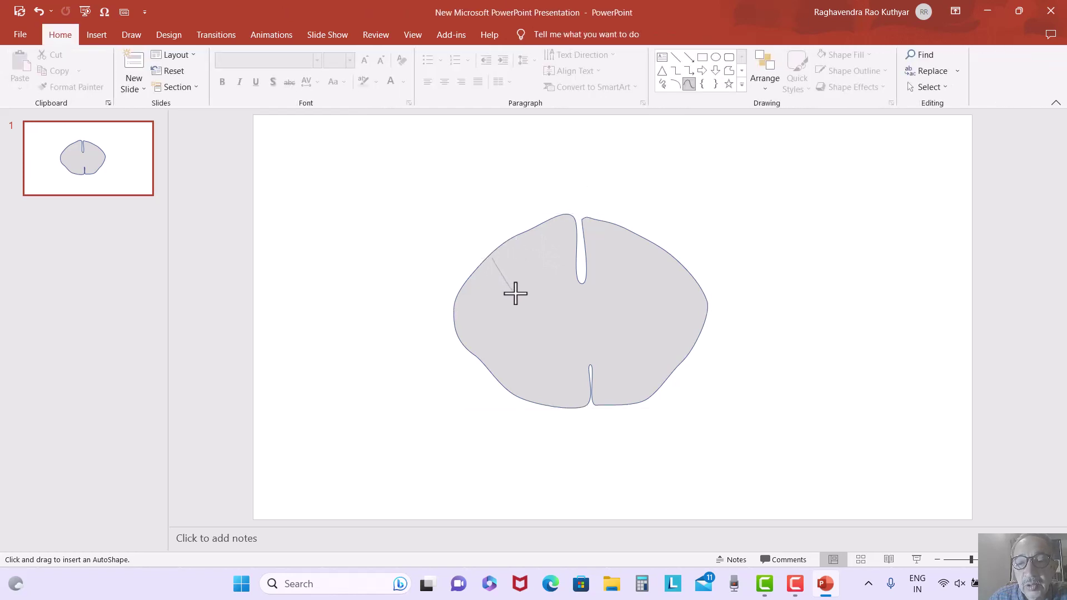
click(525, 311)
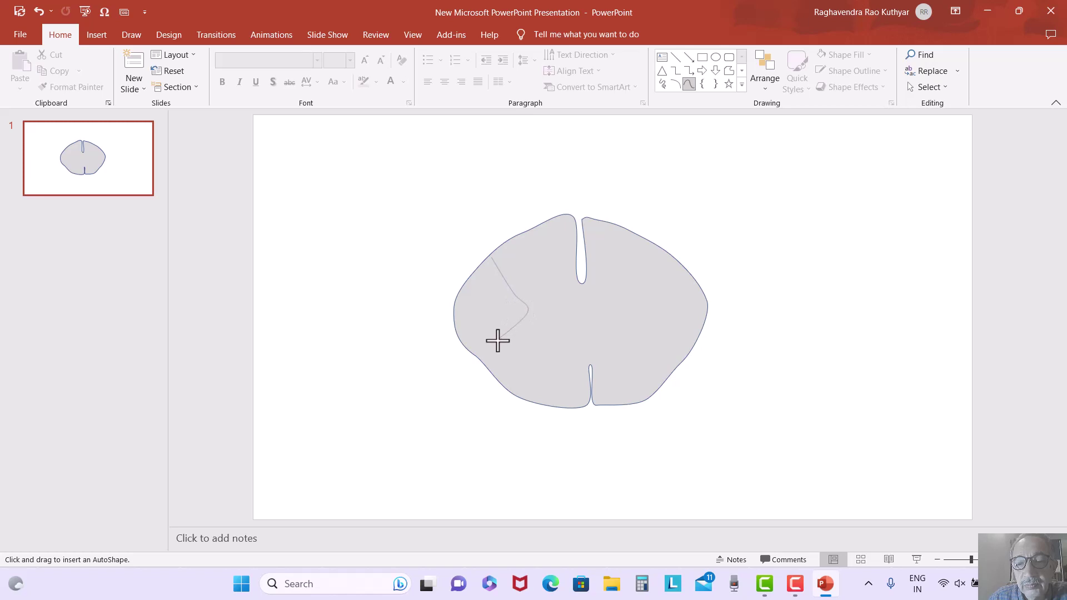
click(497, 338)
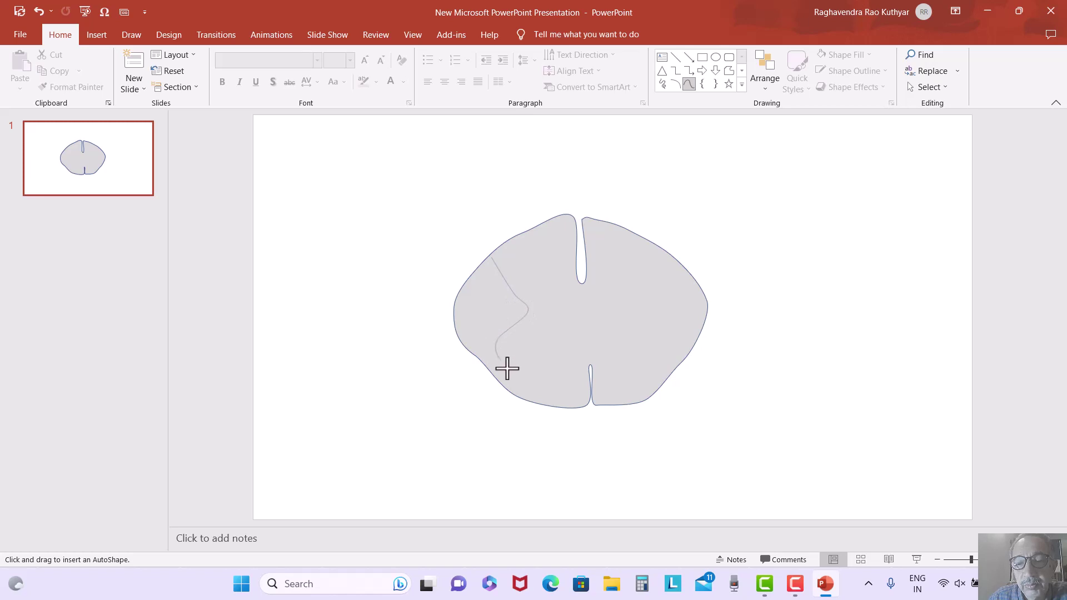
click(561, 390)
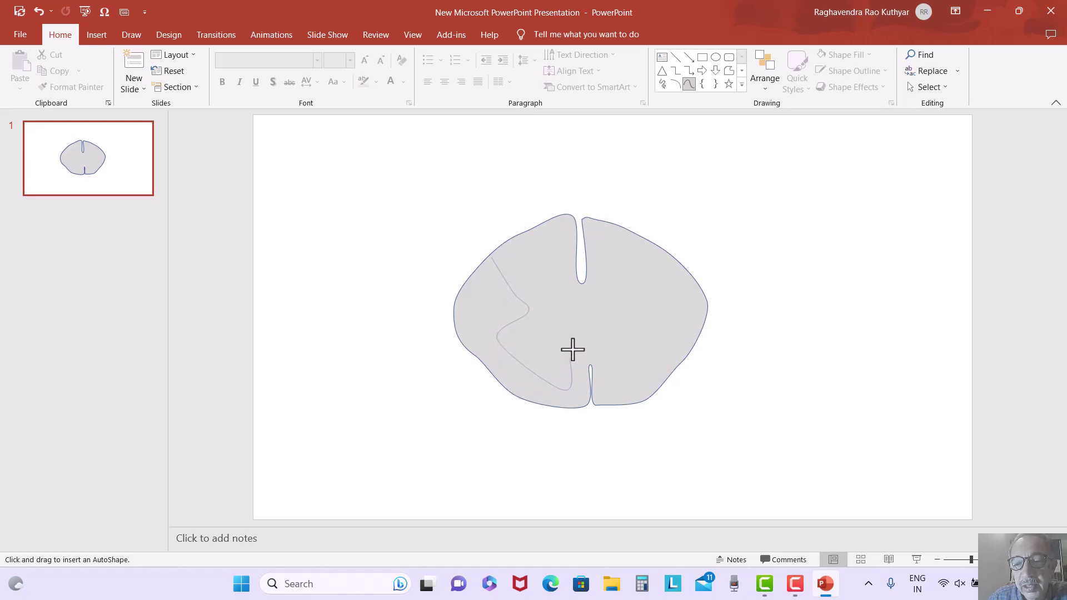
click(593, 328)
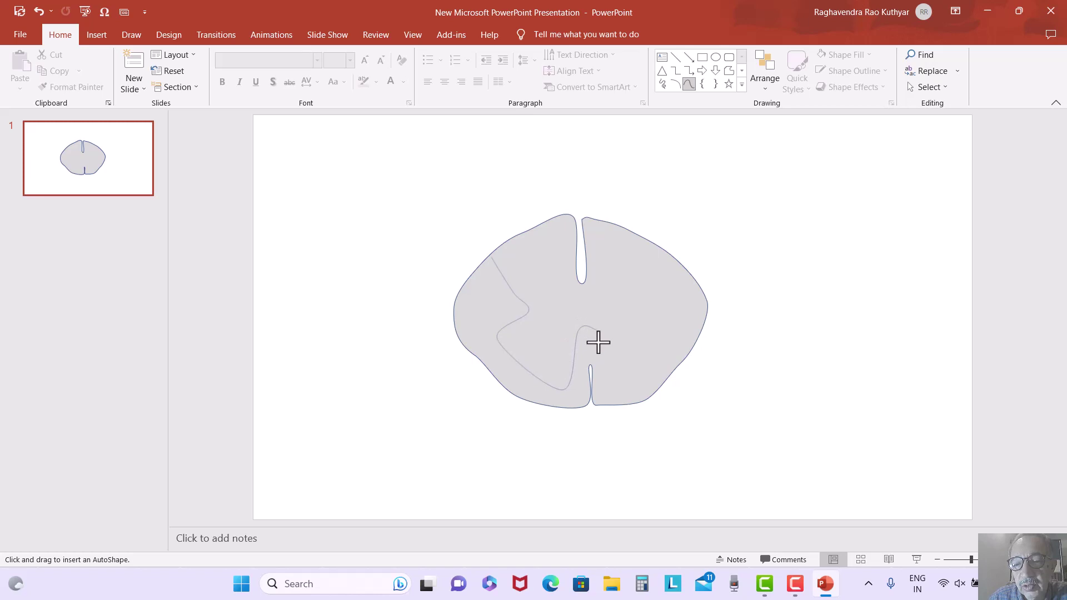
click(613, 384)
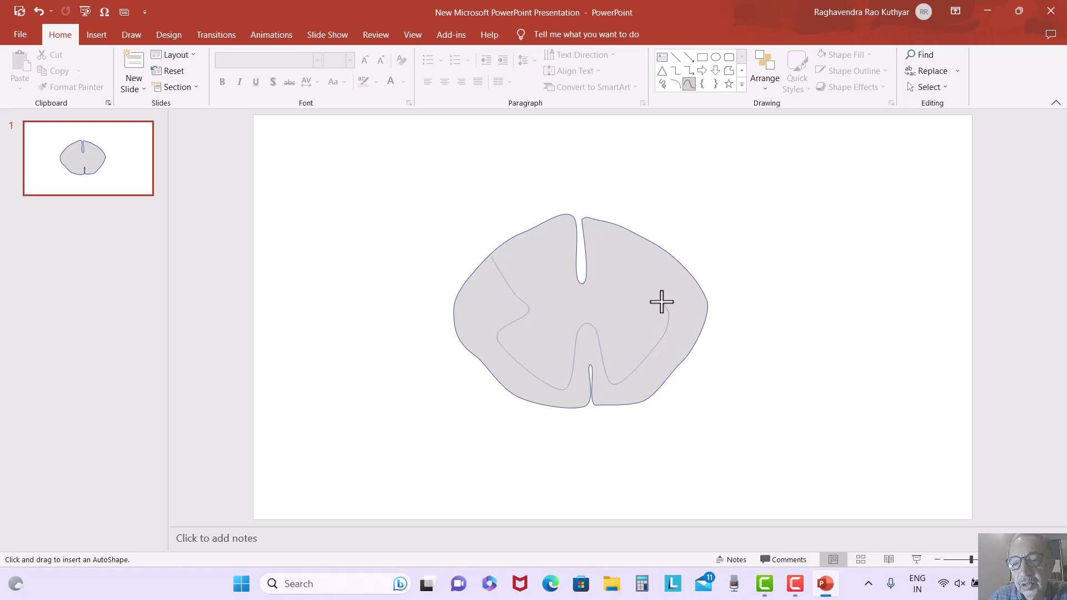
click(620, 299)
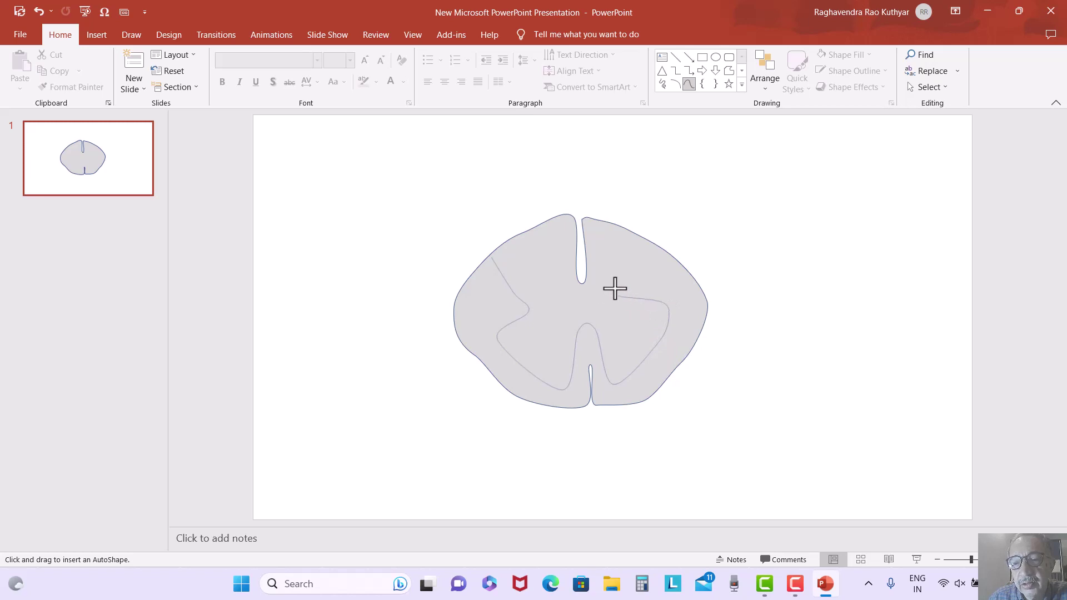
click(642, 239)
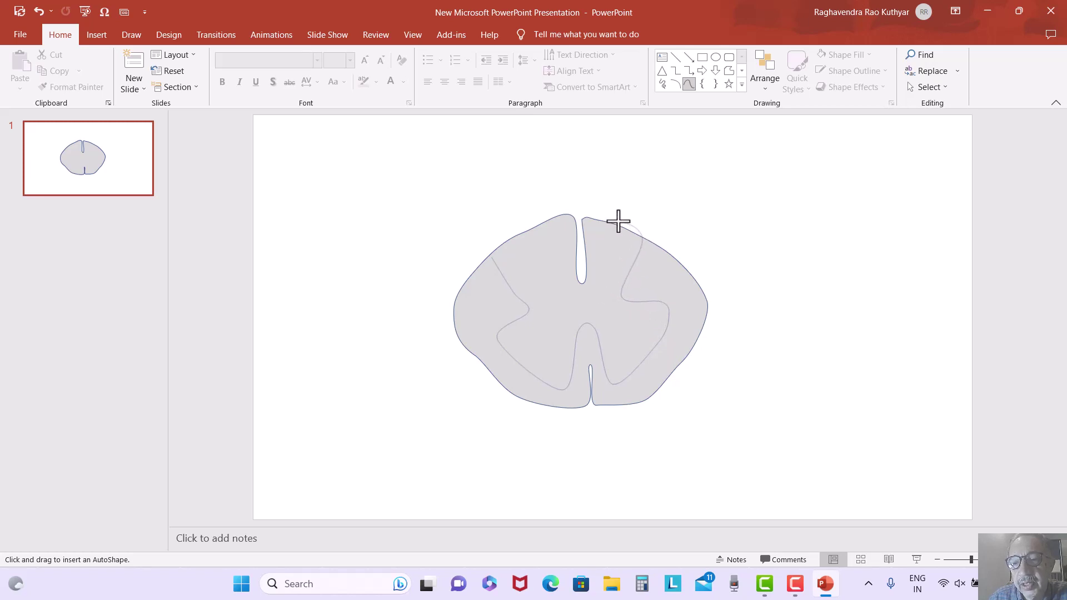
click(605, 287)
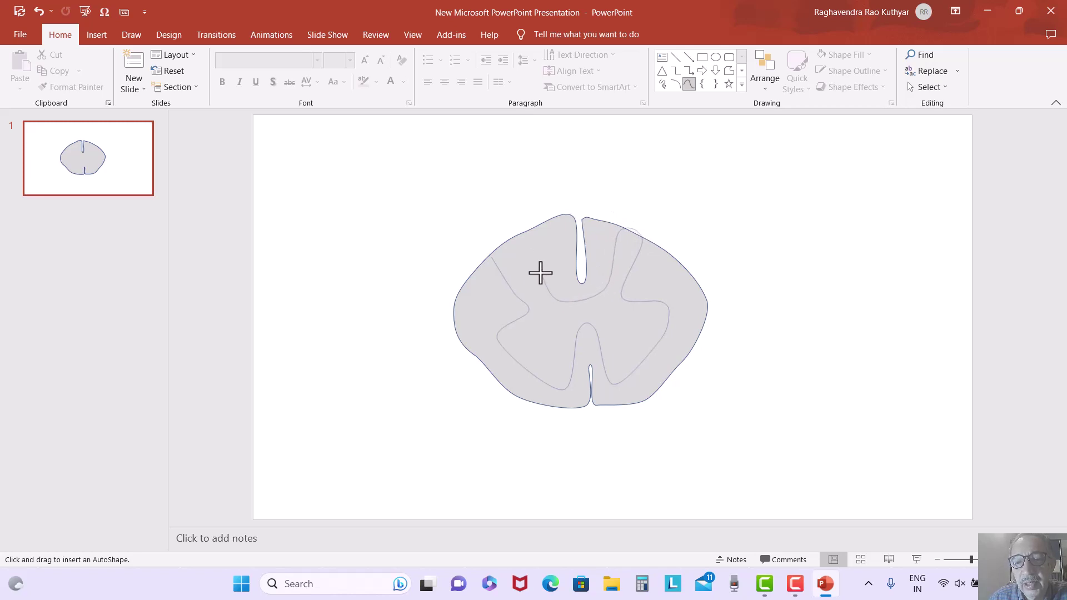
click(488, 254)
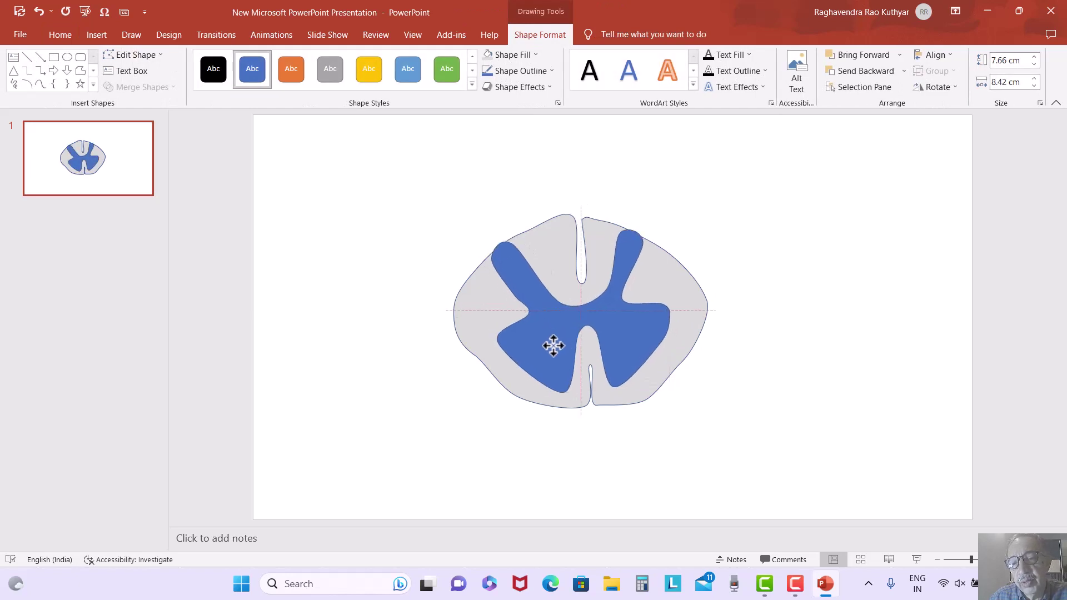
Step: Shrink and nudge the inner butterfly so it sits inside the outer outline
drag(554, 344, 553, 345)
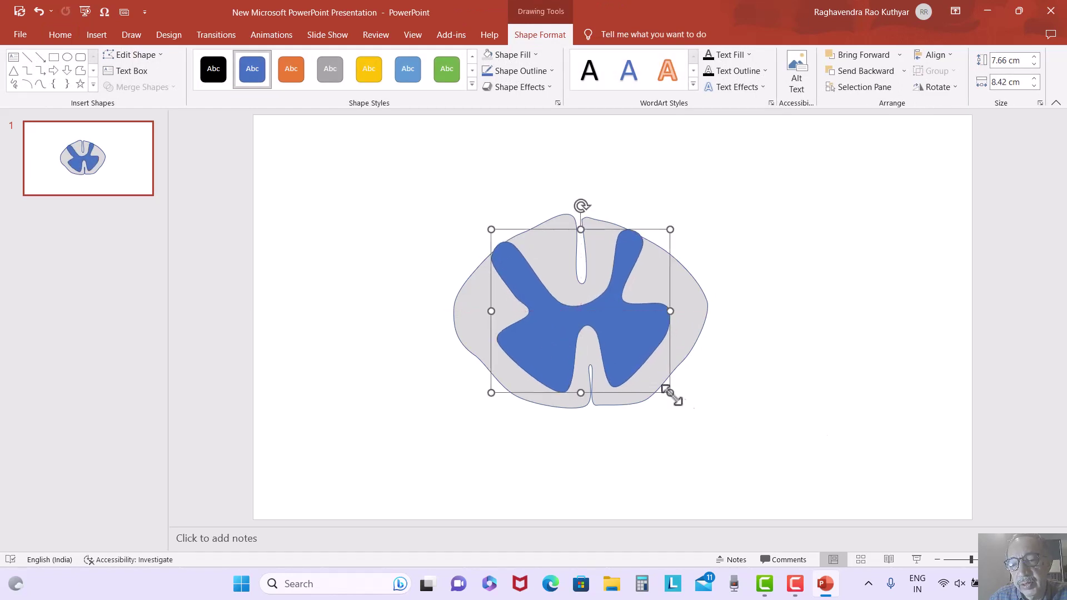
drag(667, 394, 665, 379)
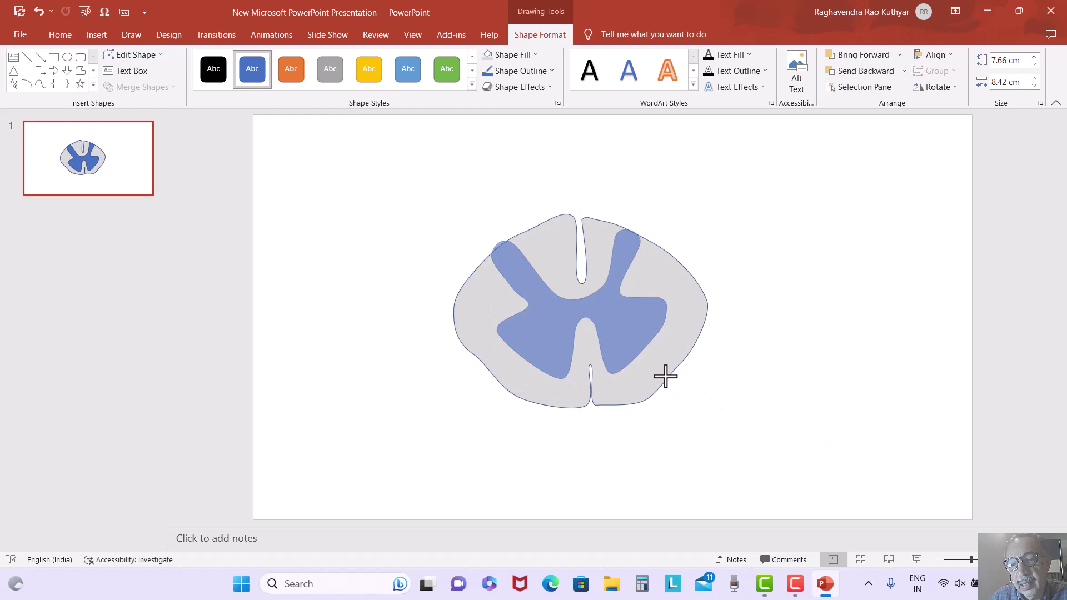
drag(628, 341, 630, 348)
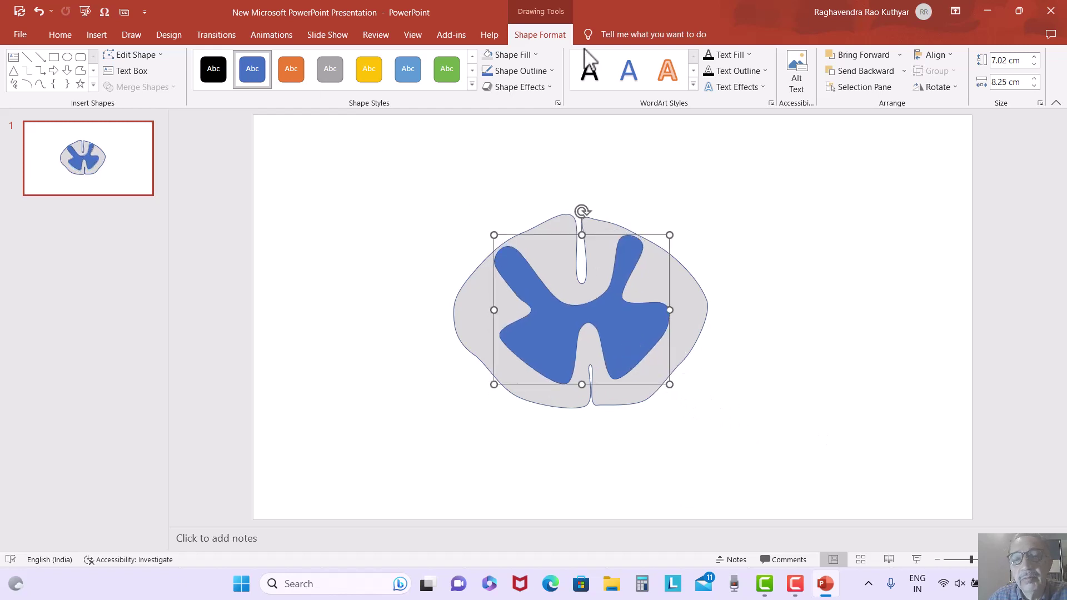
Step: Fill the butterfly darker grey and remove its outline
click(535, 55)
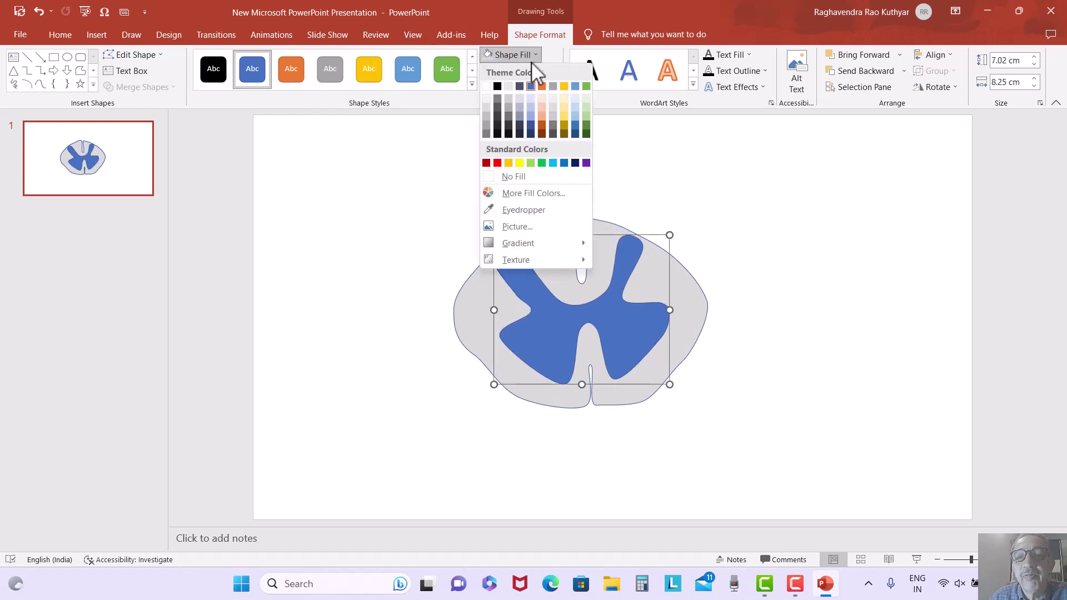
click(487, 134)
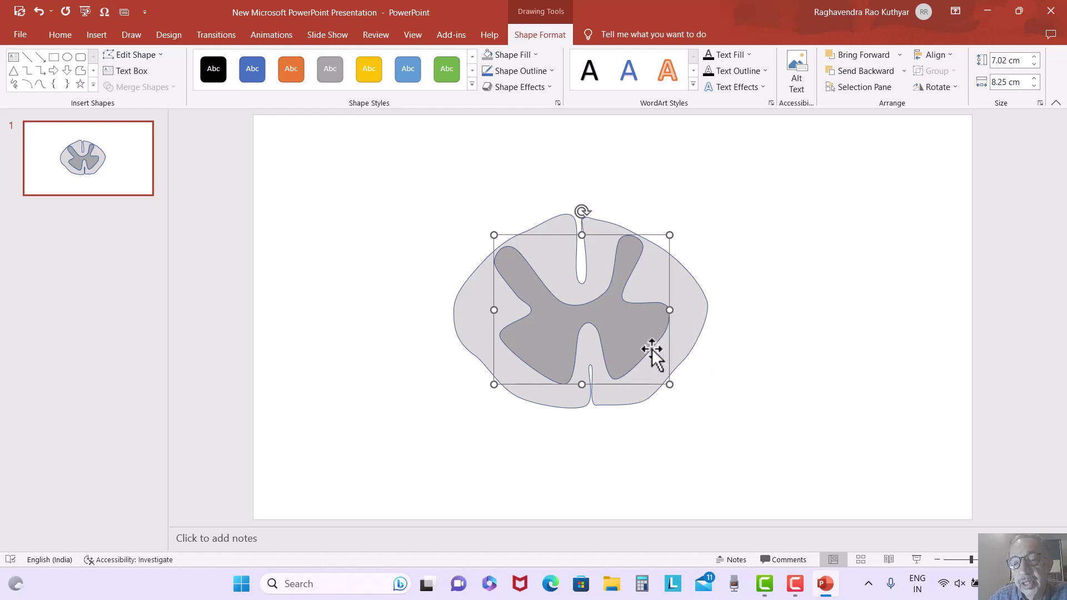
click(545, 72)
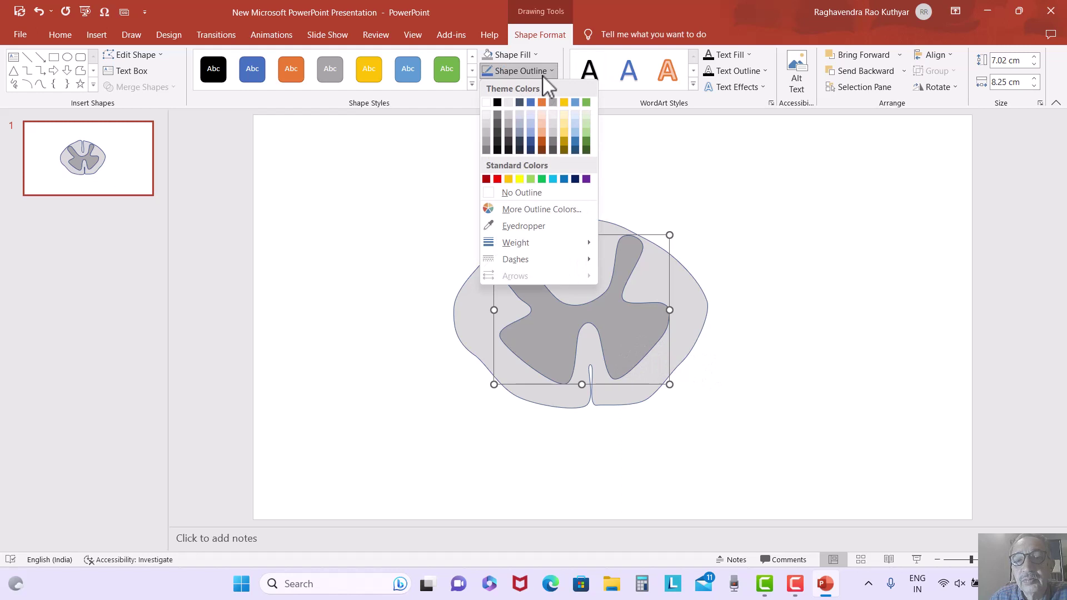
click(485, 195)
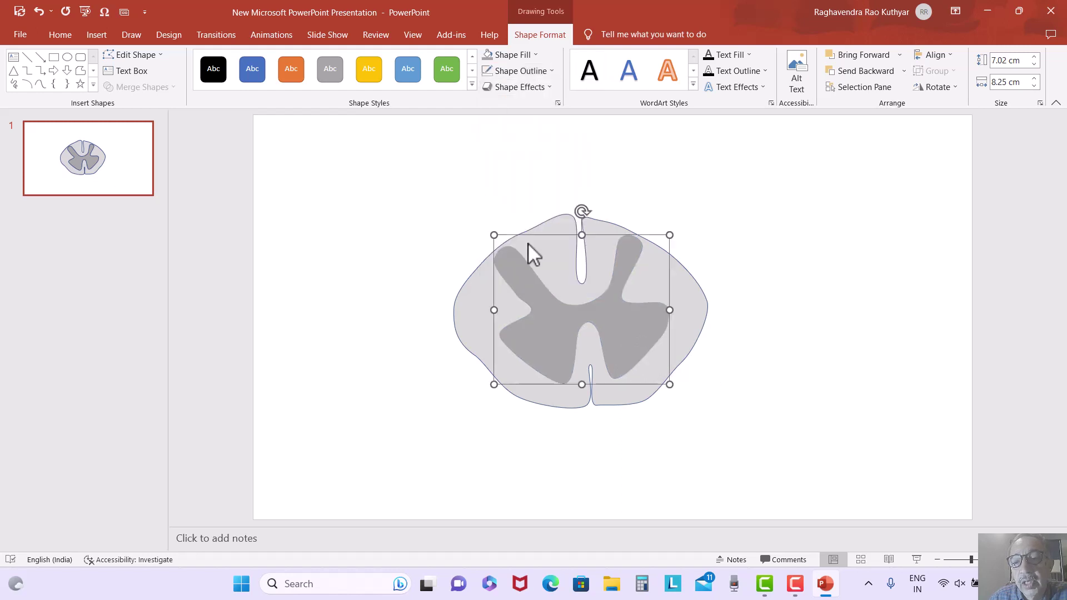
click(647, 361)
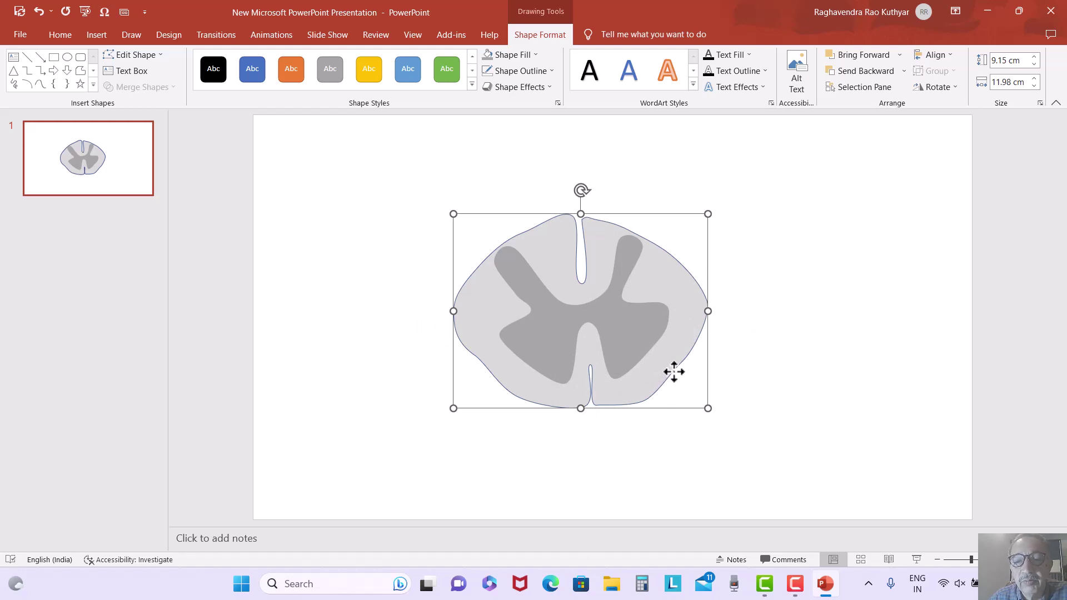
Step: Apply a 3-D preset and a bevel effect to the outer shape
click(548, 89)
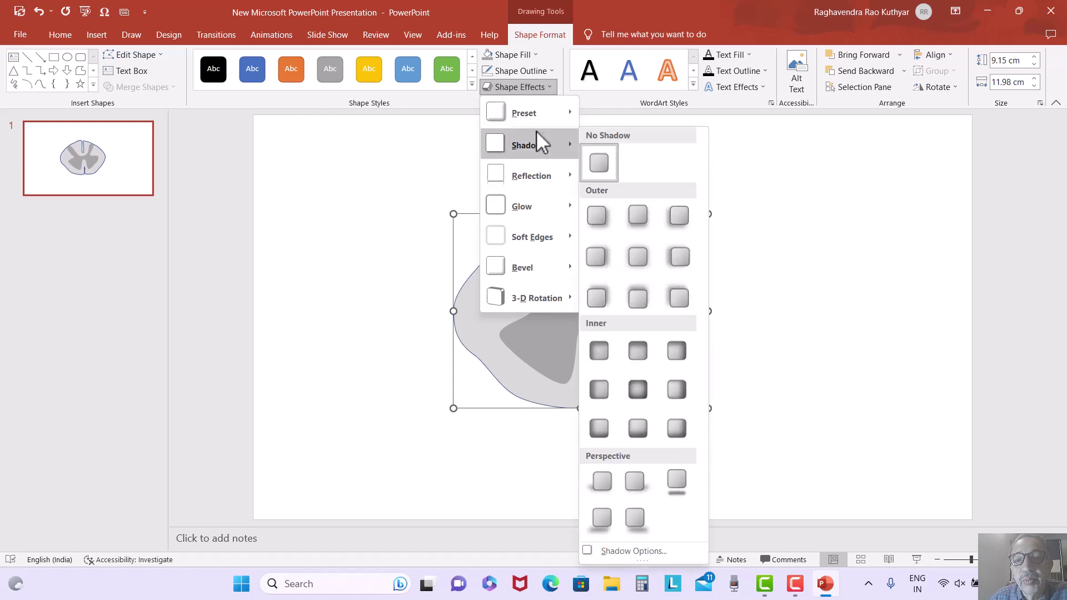
mouse_move(528, 112)
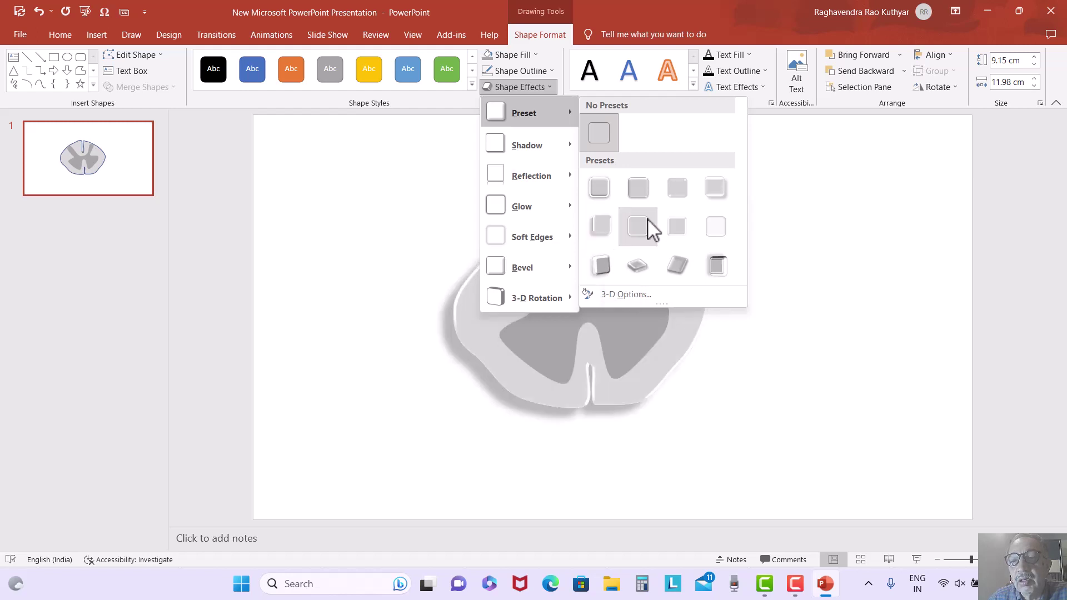
click(636, 192)
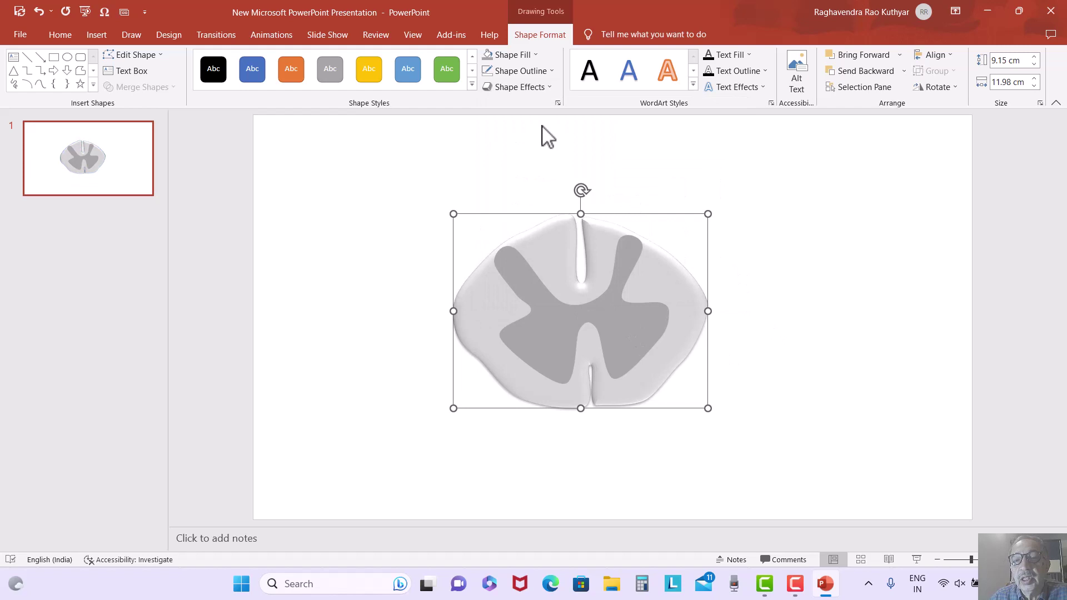
click(545, 89)
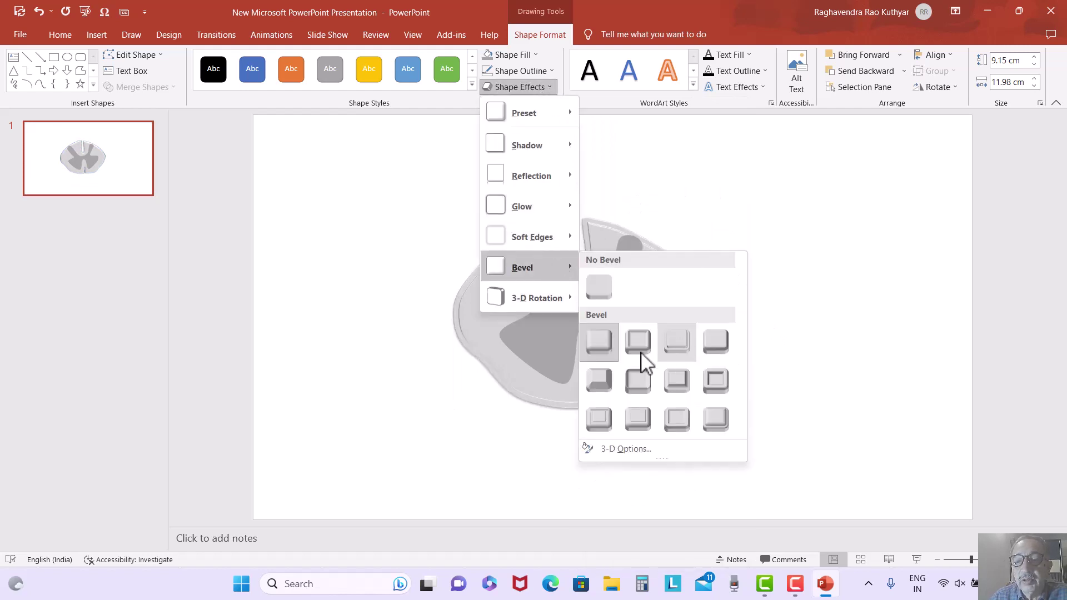
mouse_move(523, 266)
click(645, 348)
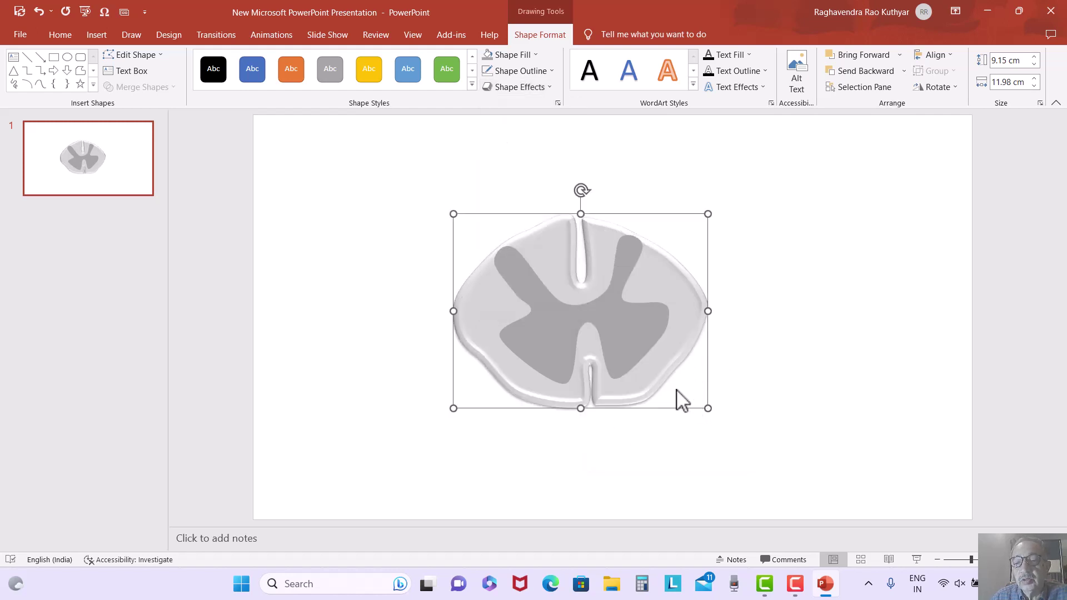
Step: In 3-D Format, set depth to 1.5 pt and the bottom bevel to 6 pt by 5 pt
click(550, 88)
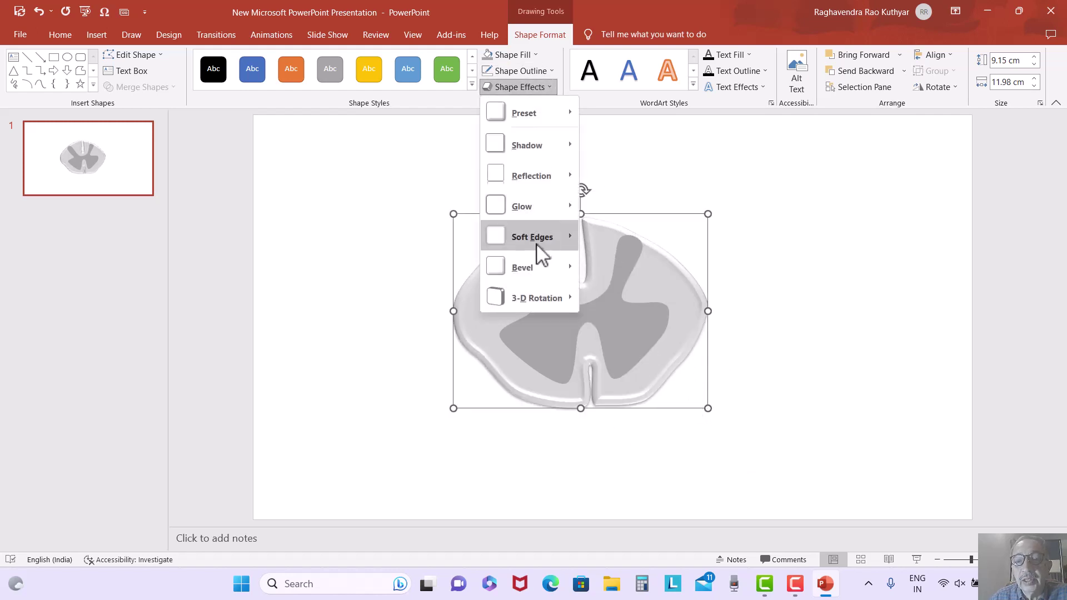
mouse_move(531, 298)
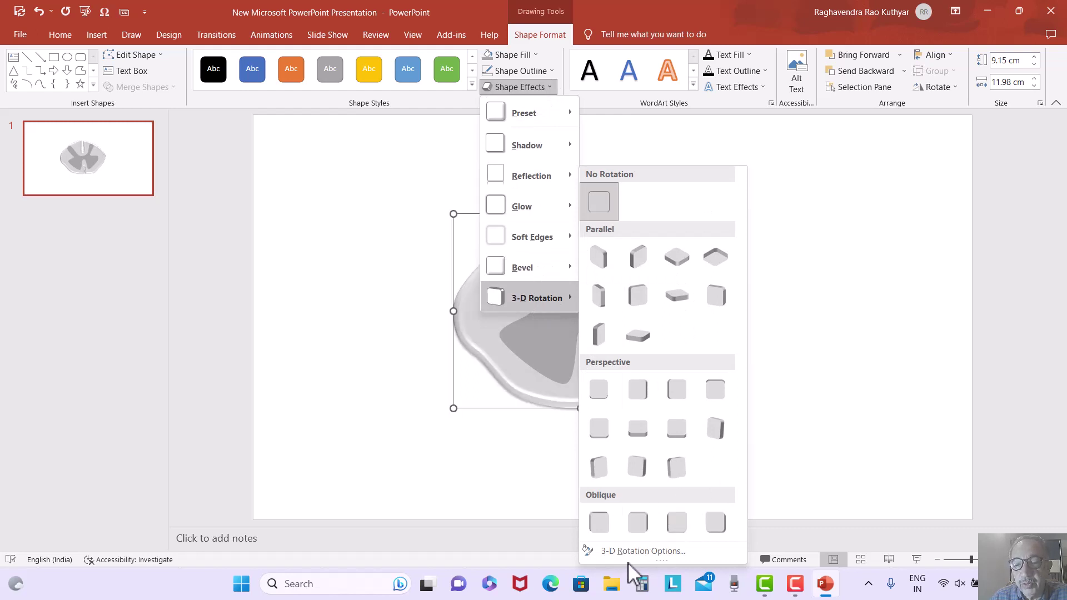
click(628, 551)
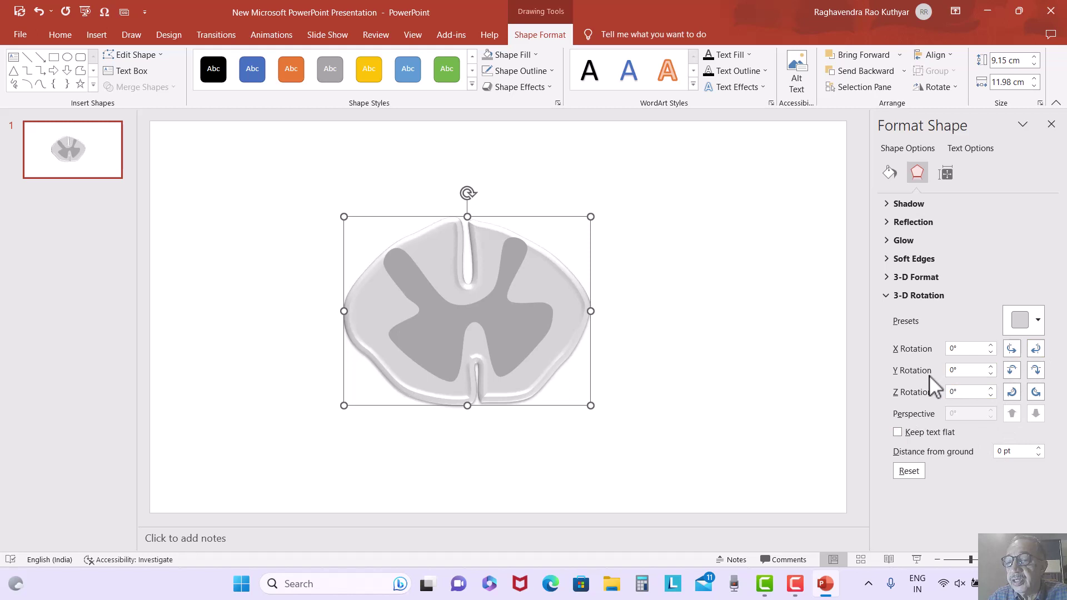
click(918, 277)
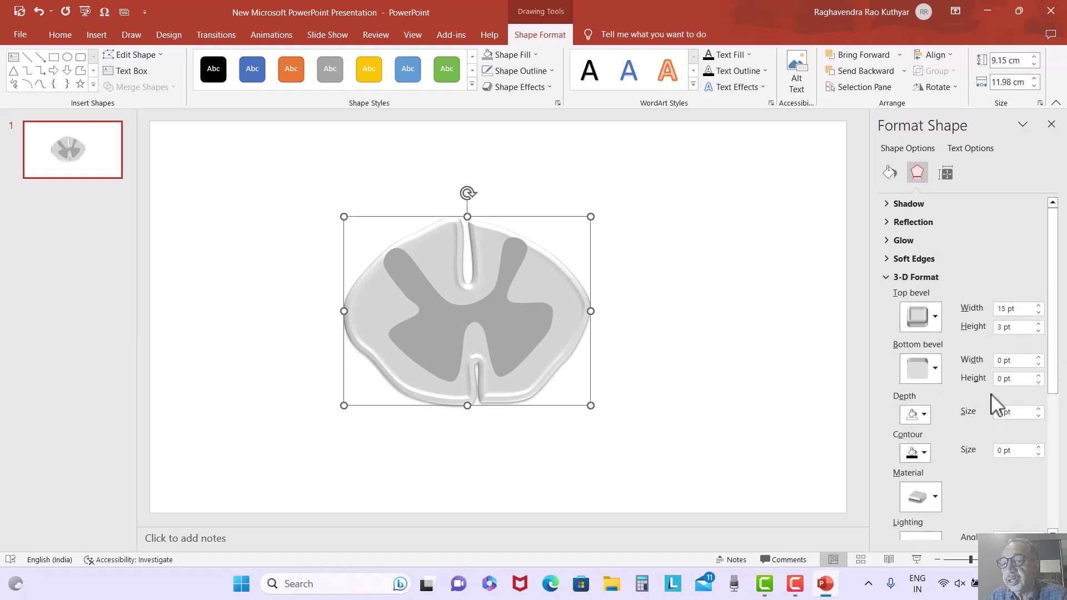
scroll(992, 411, down, 2)
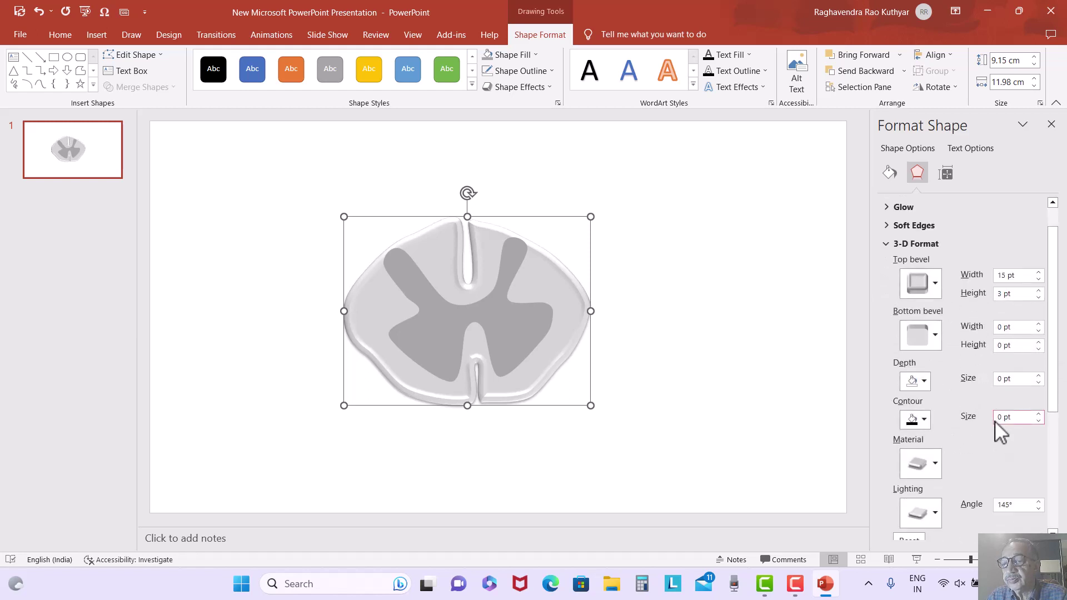
click(1038, 376)
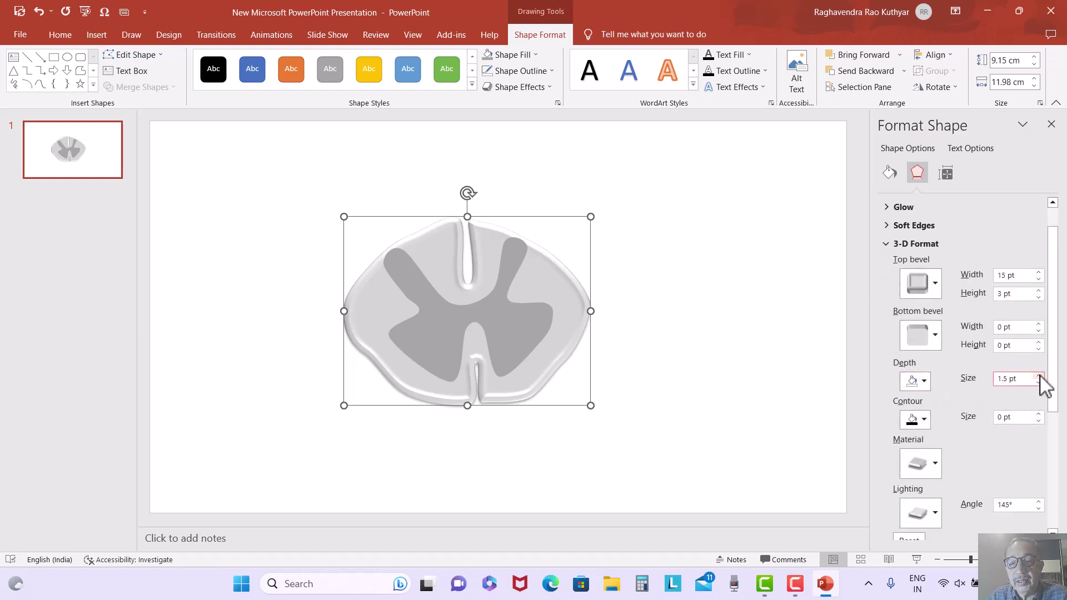
click(1039, 376)
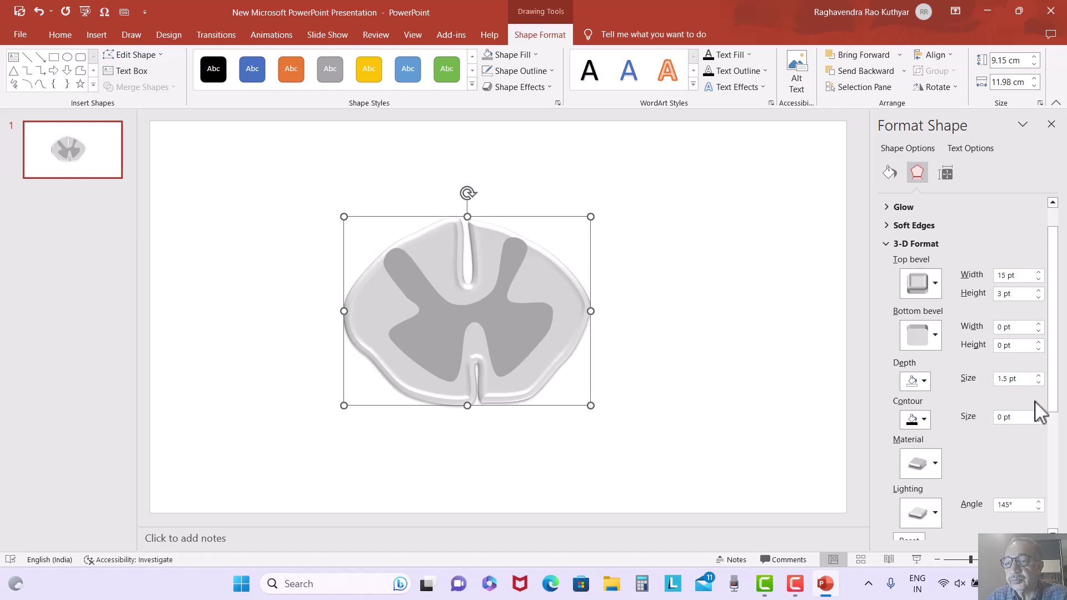
click(1038, 324)
click(1038, 343)
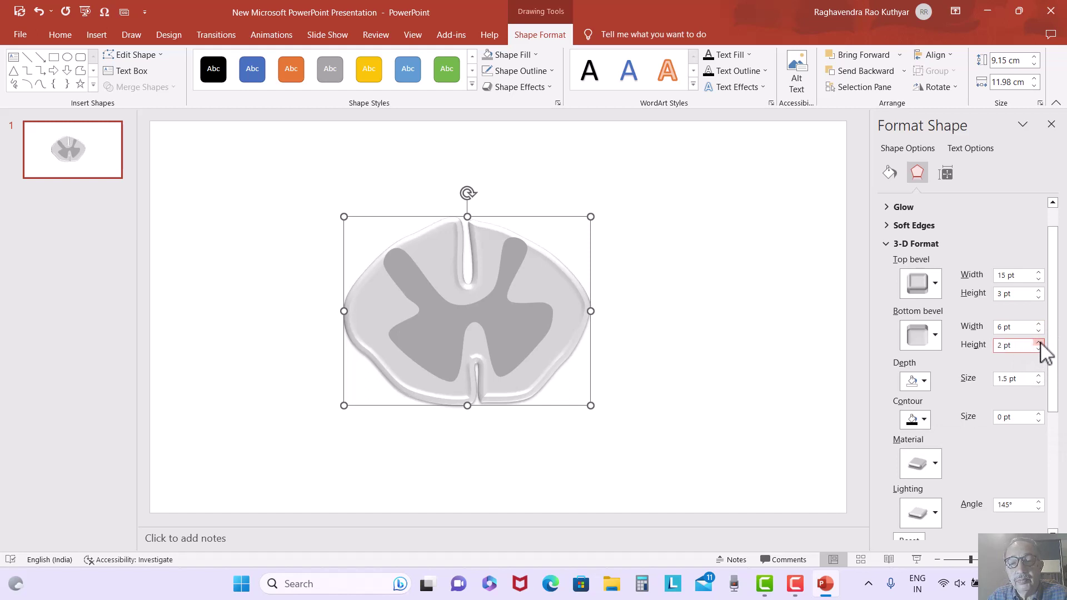
click(1038, 342)
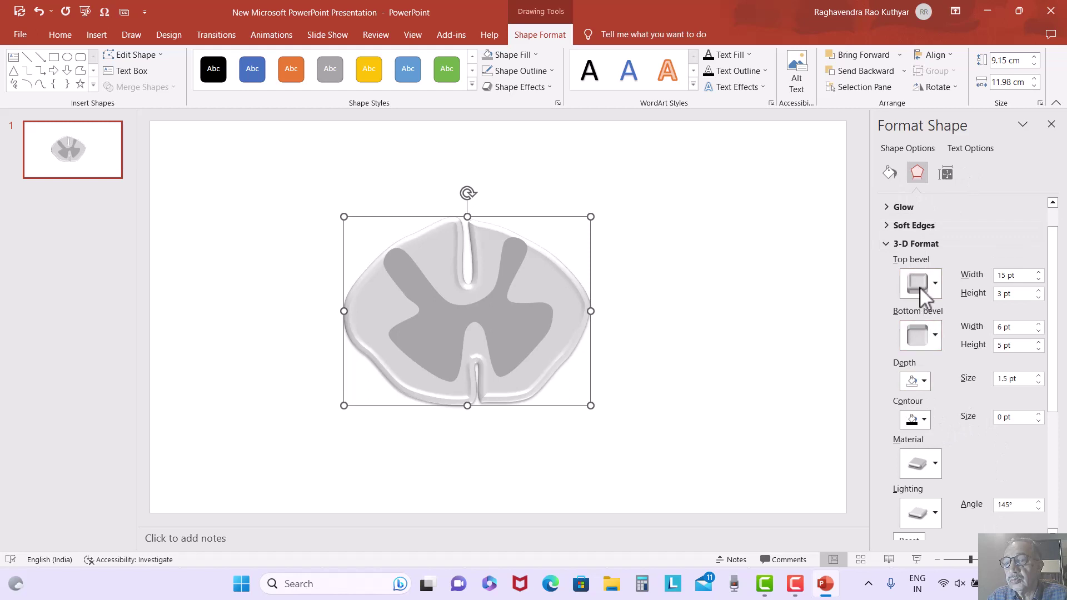
drag(1052, 369, 1053, 442)
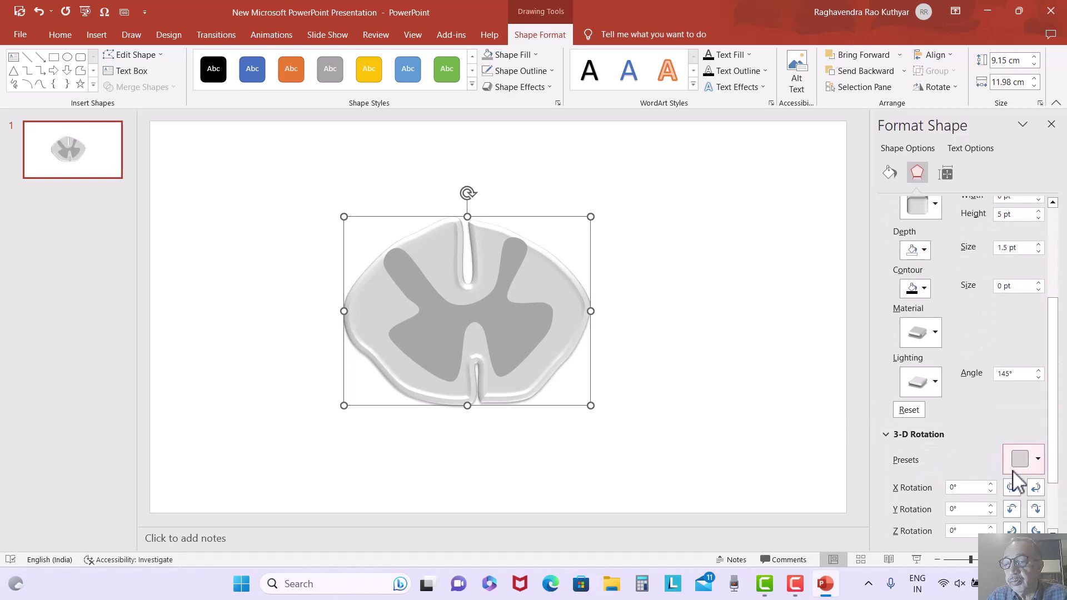
Step: Tilt the outer shape back with a parallel 3-D rotation preset, checking it with undo and redo
click(1037, 459)
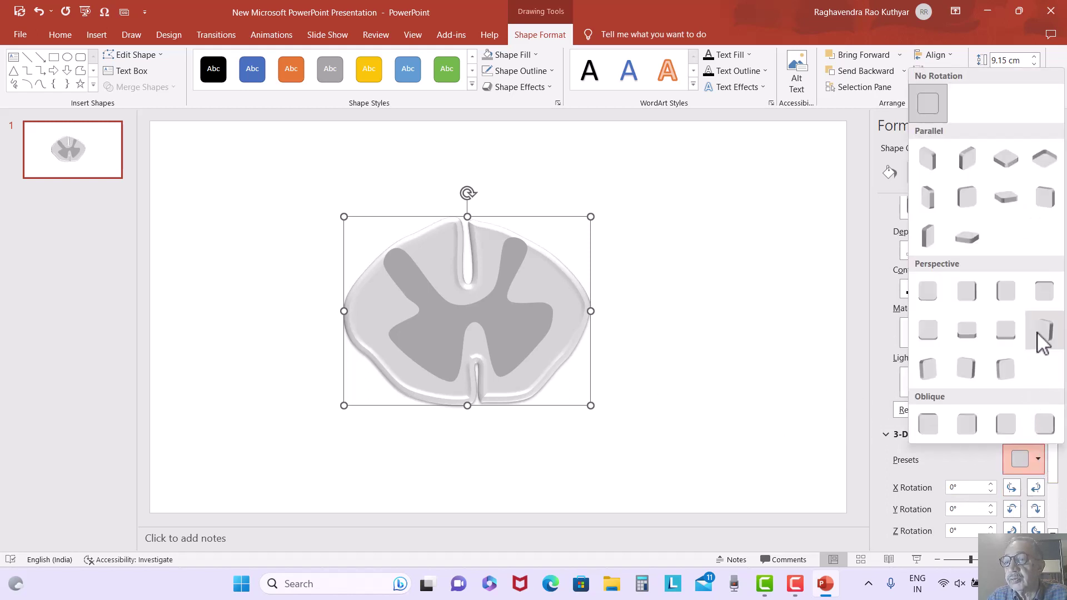
click(972, 235)
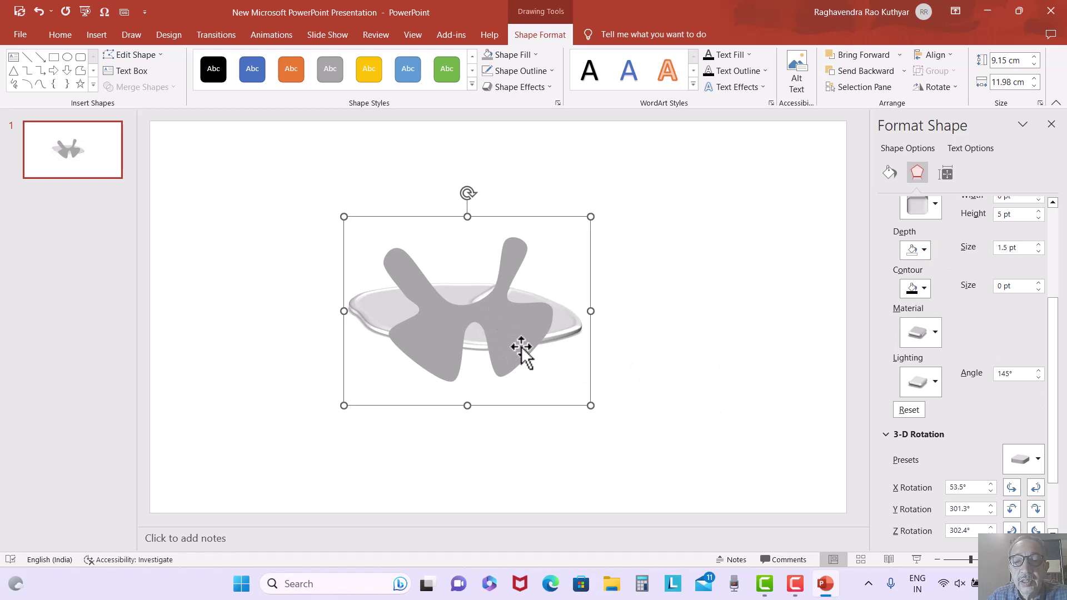
key(ctrl+z)
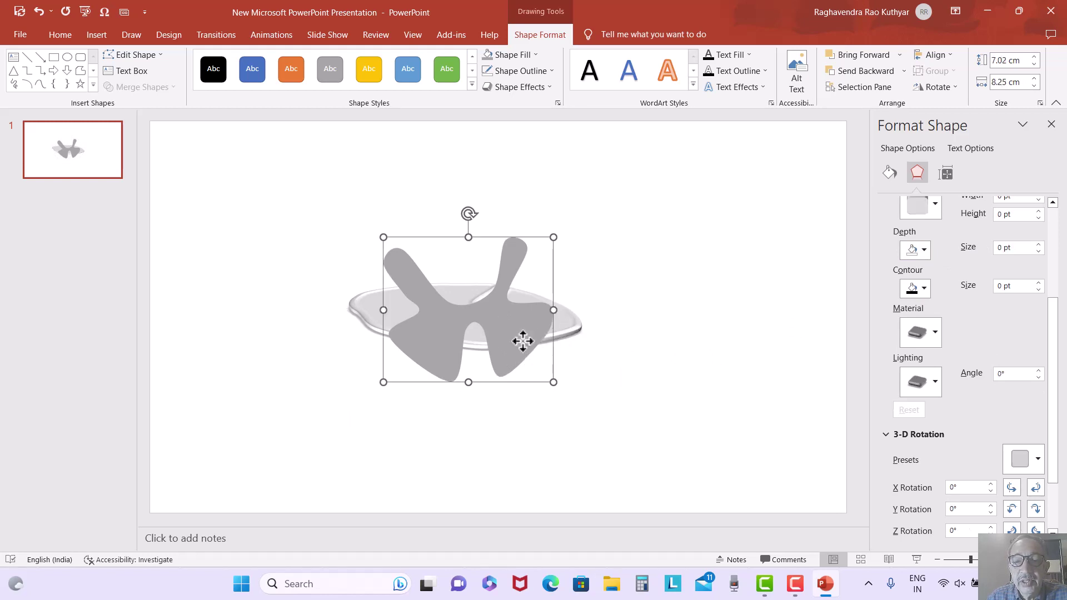
key(ctrl+y)
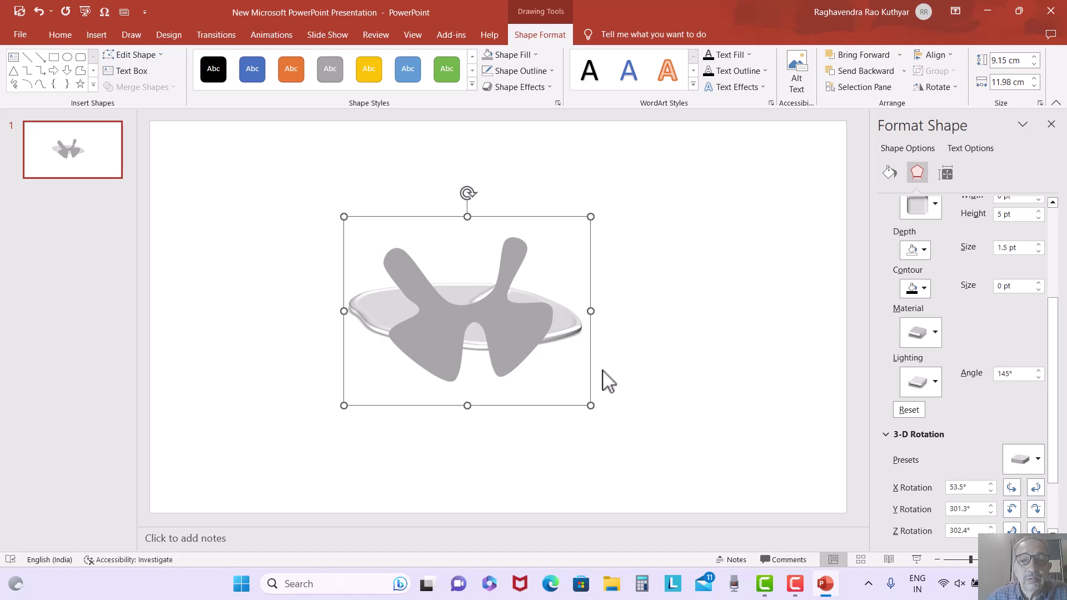
Step: Copy the plate's bevelled 3-D format onto the butterfly with Format Painter and recentre it on the plate
drag(531, 337, 706, 294)
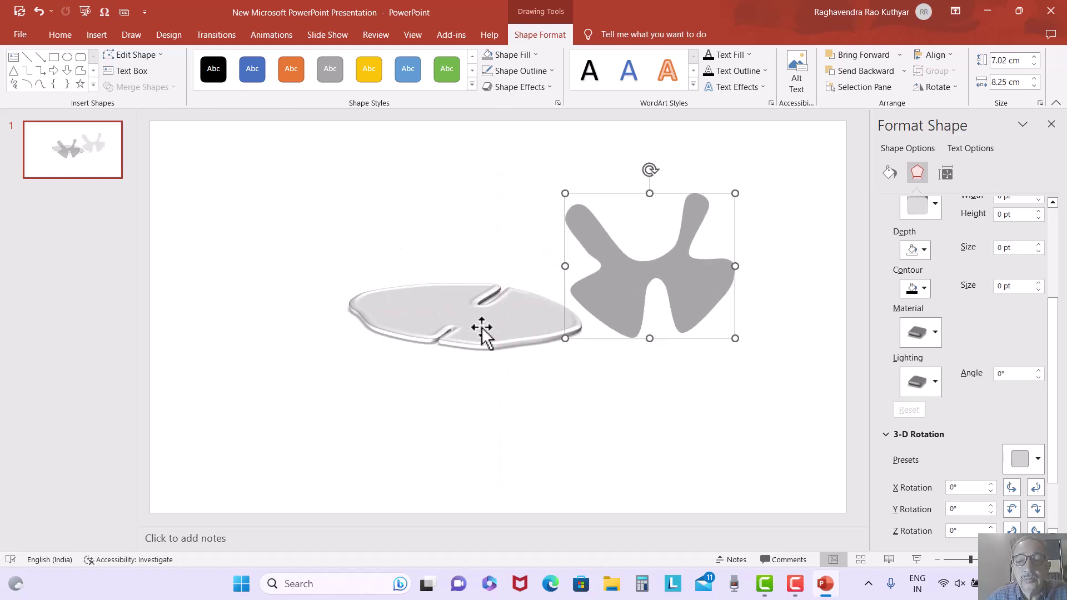
click(425, 318)
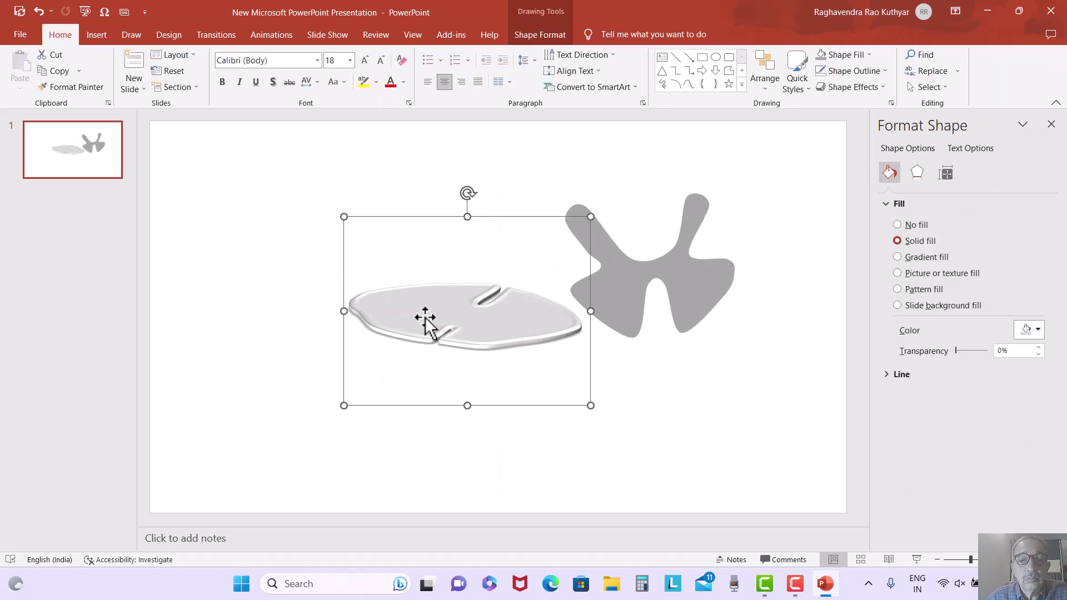
click(83, 92)
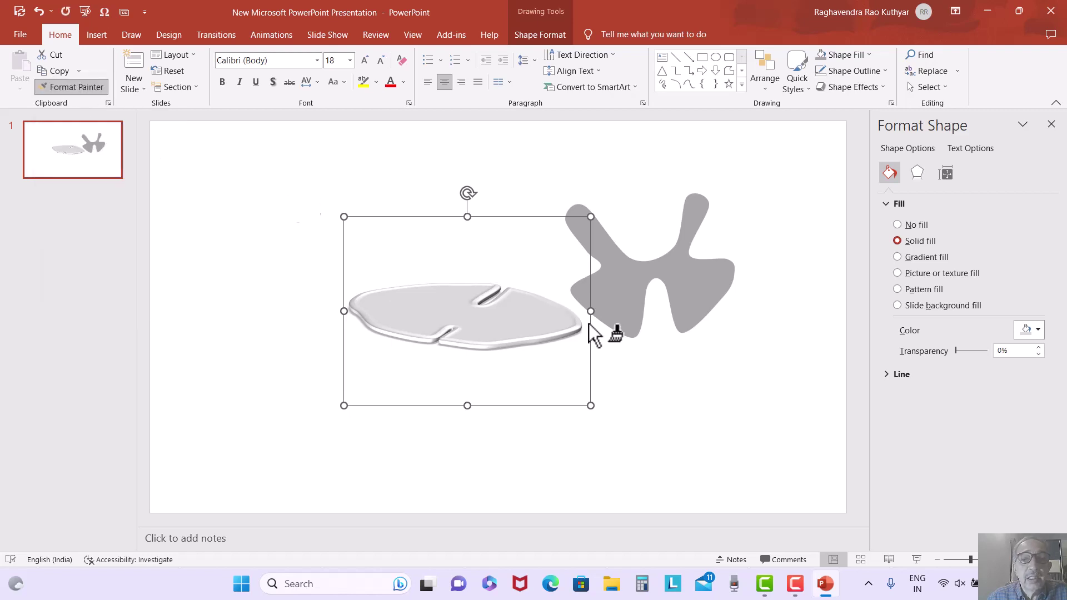
click(682, 269)
drag(678, 285, 499, 330)
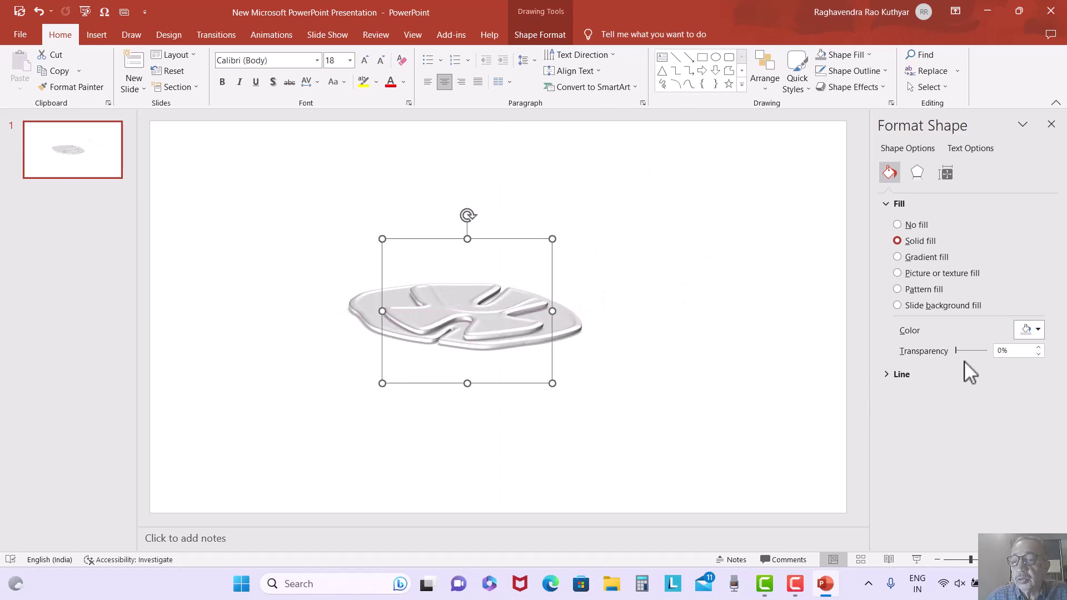
click(561, 336)
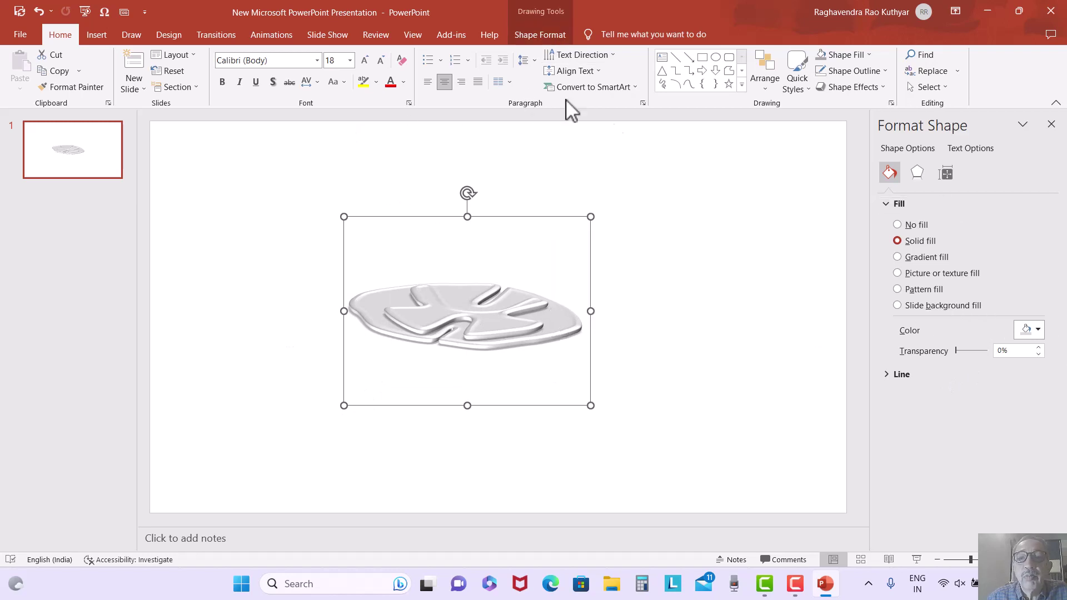
Step: Raise the white plate's 3-D depth to 27.5 pt in the 3-D Rotation Options
click(550, 35)
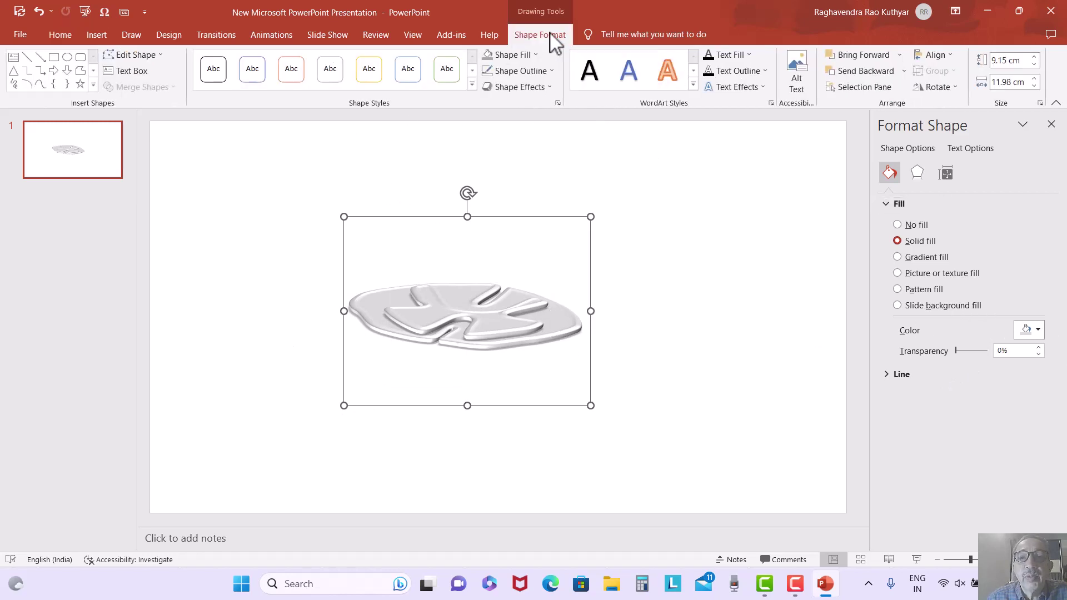
click(551, 88)
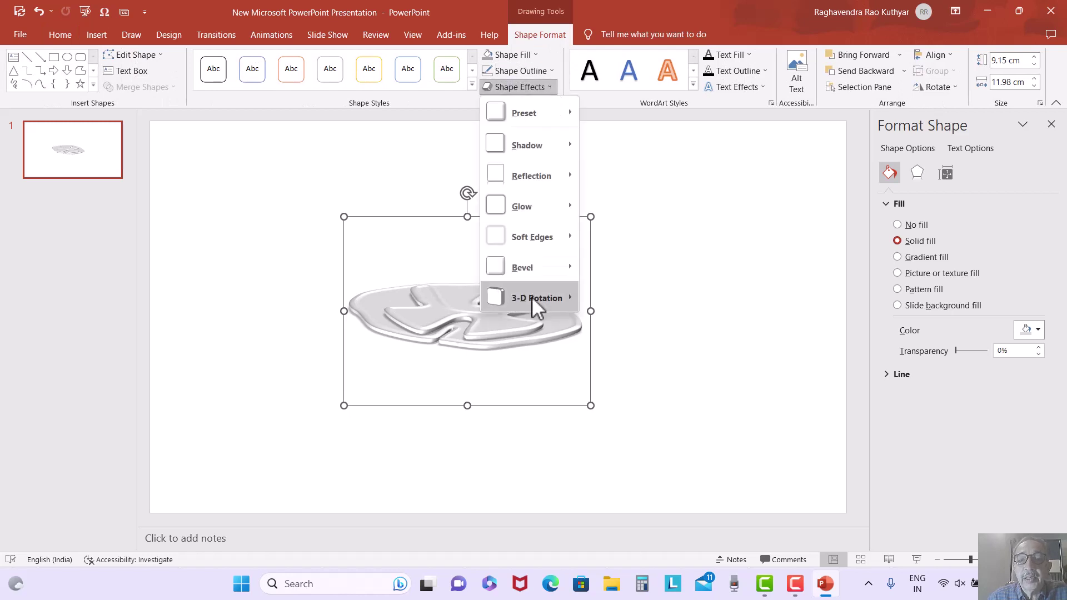
mouse_move(536, 297)
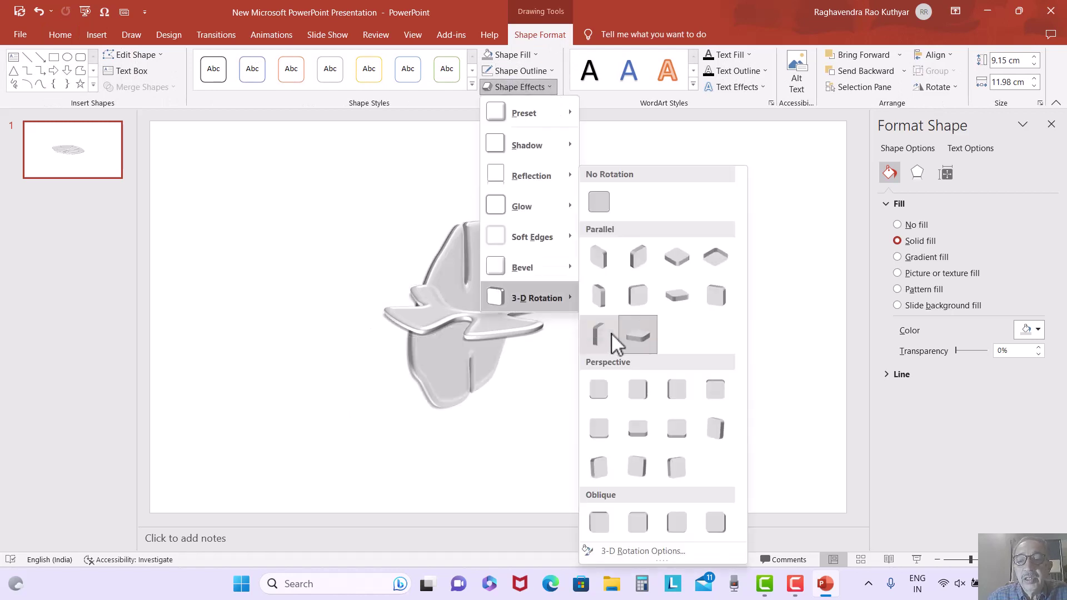
click(643, 551)
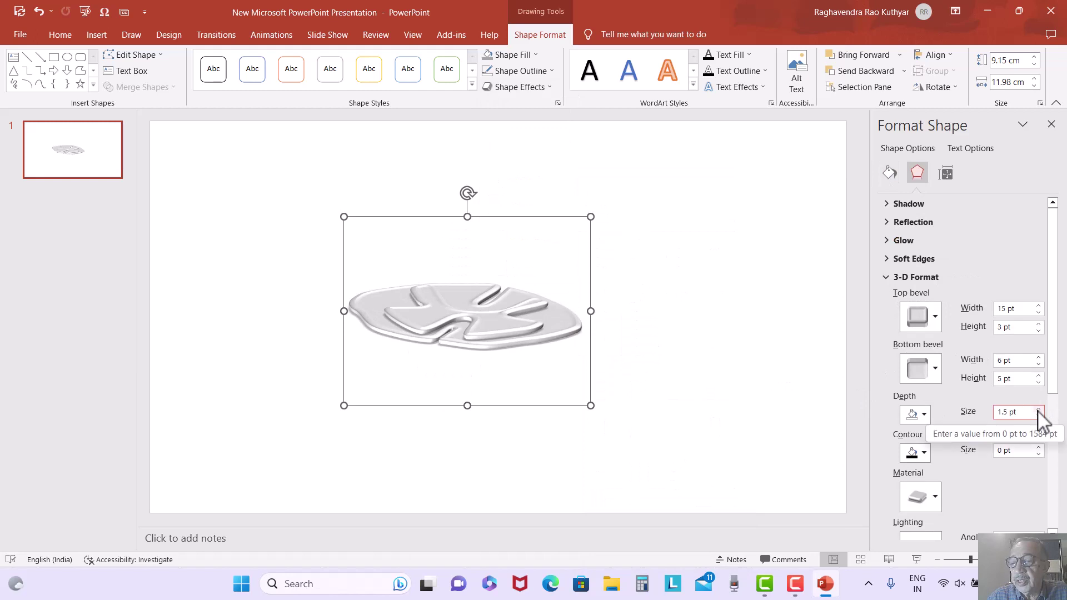
click(1037, 409)
click(1037, 408)
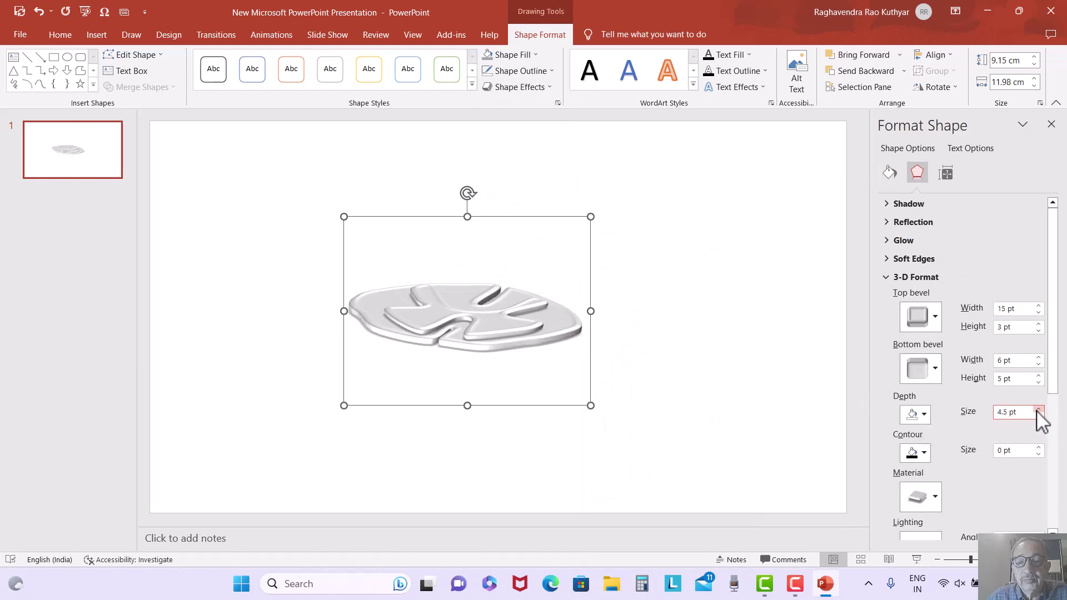
click(1037, 409)
click(1037, 408)
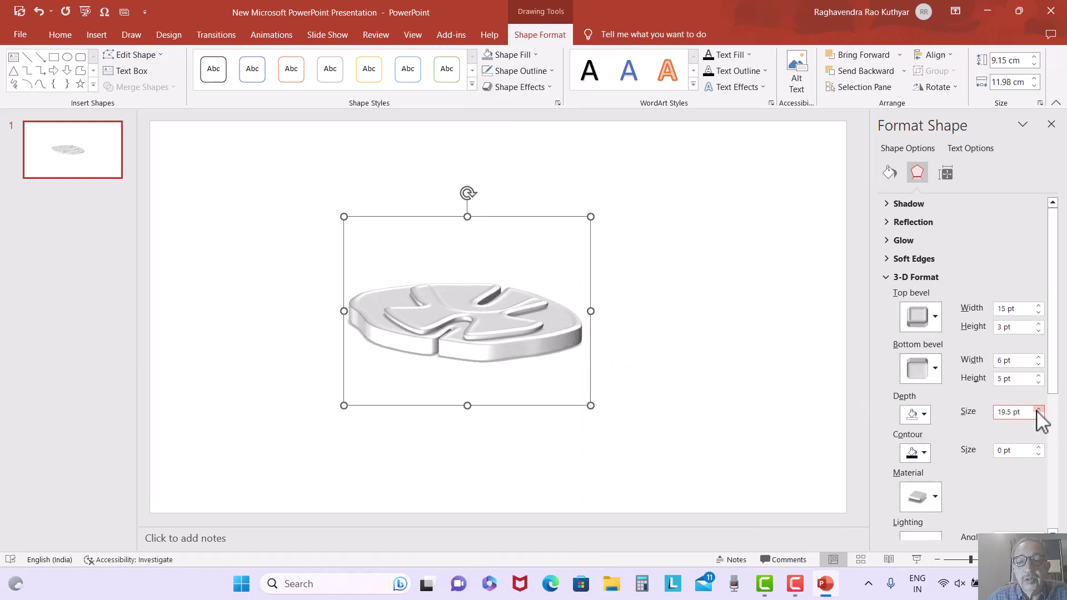
click(1037, 409)
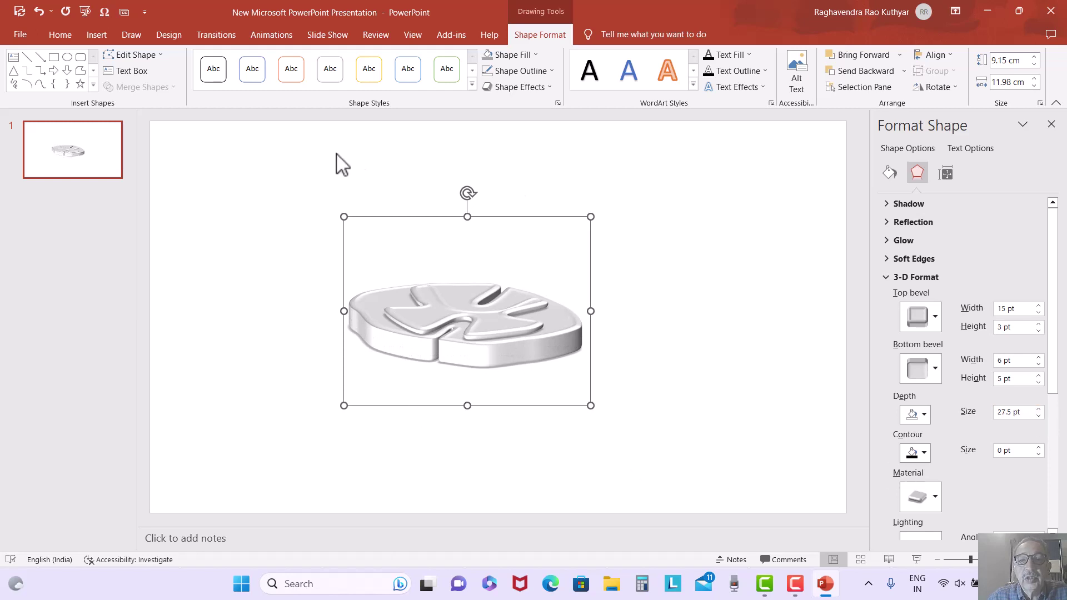
click(471, 87)
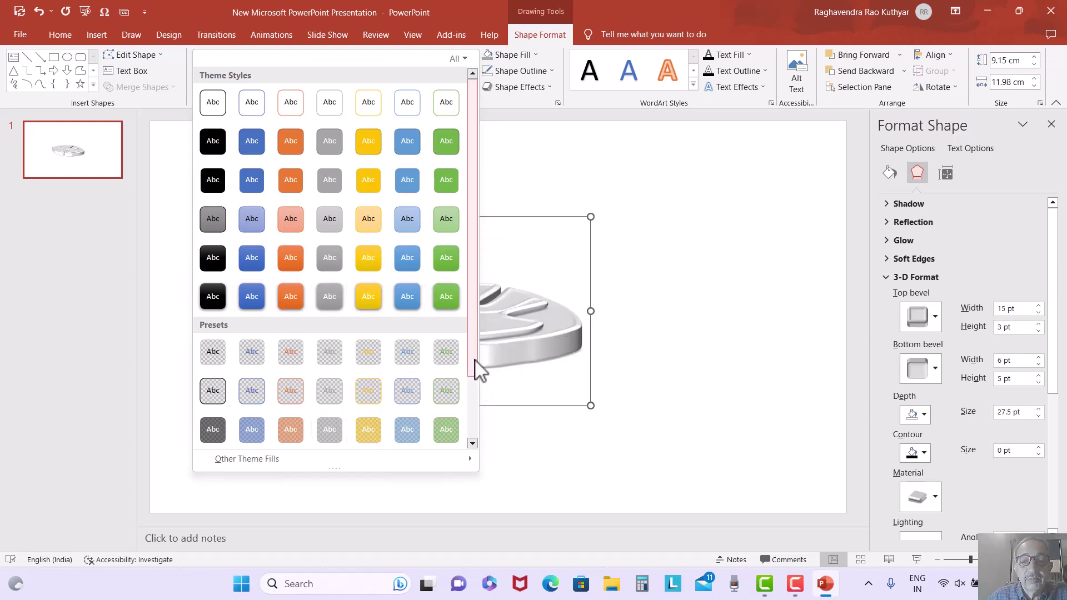
drag(476, 369, 467, 428)
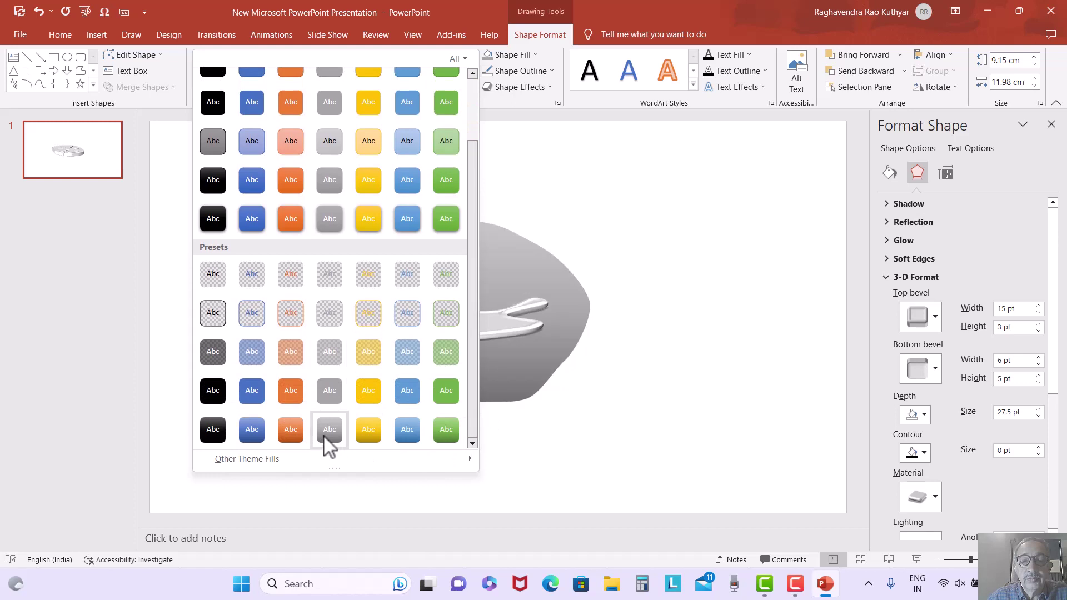
click(417, 435)
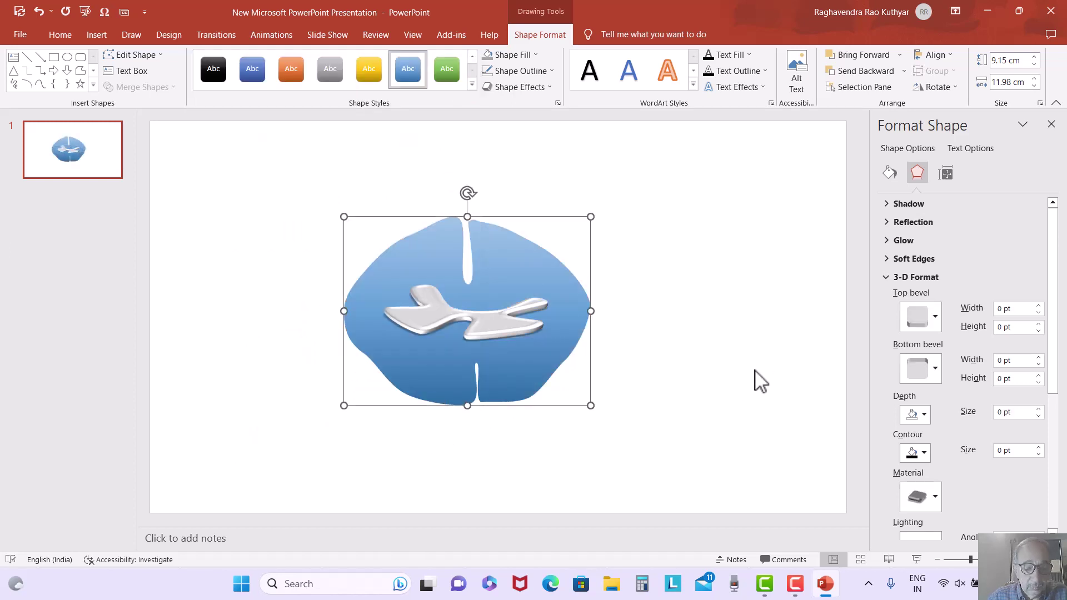
key(ctrl+z)
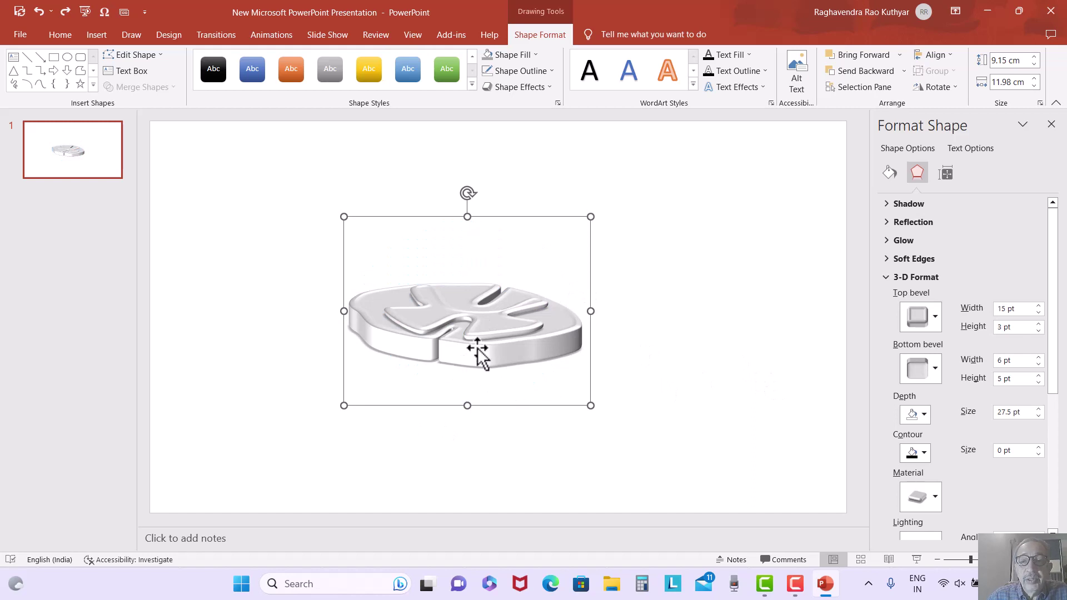
key(ctrl+z)
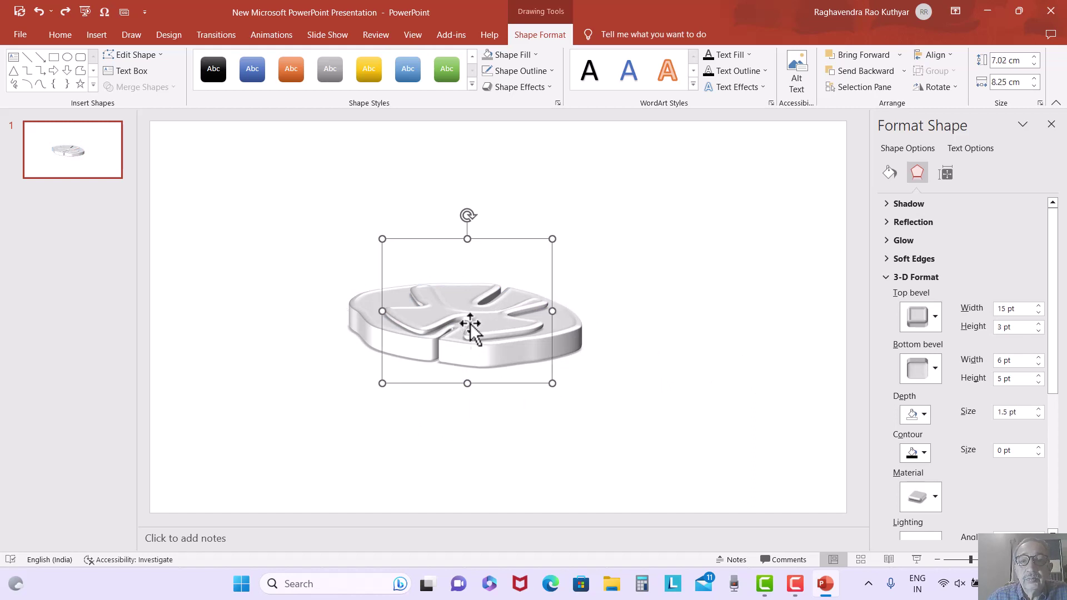
Step: Fill the butterfly with a dark grey theme colour, then deselect to view the finished model
click(536, 54)
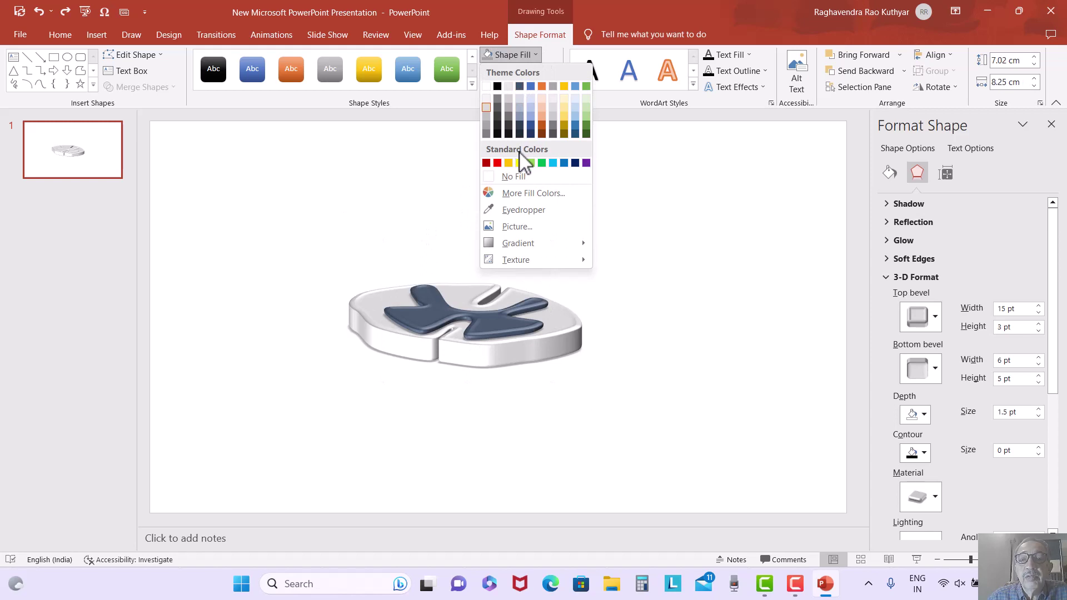
click(509, 110)
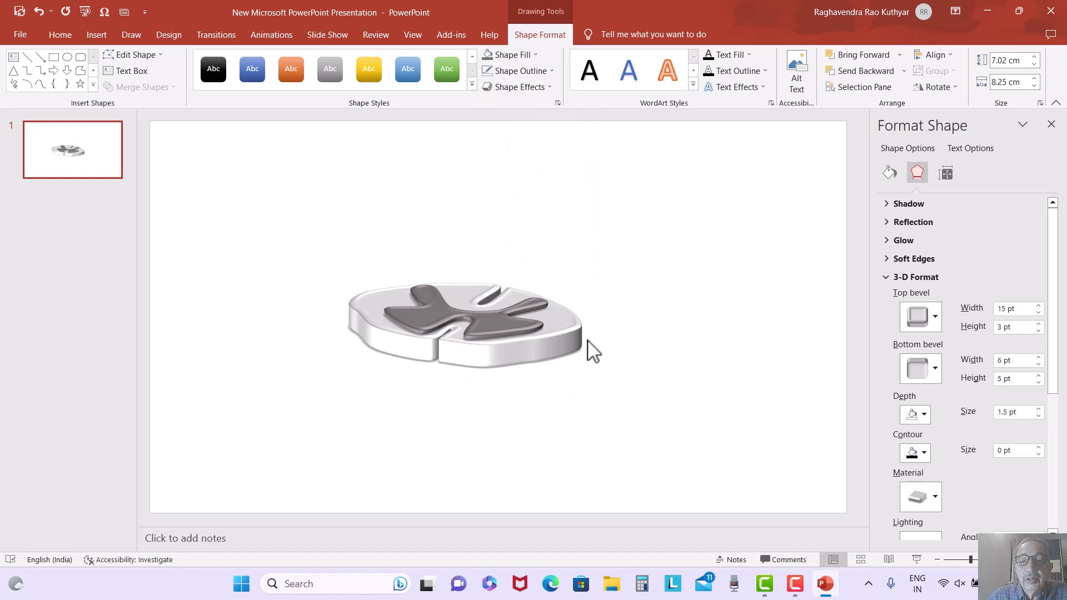
click(590, 350)
click(541, 357)
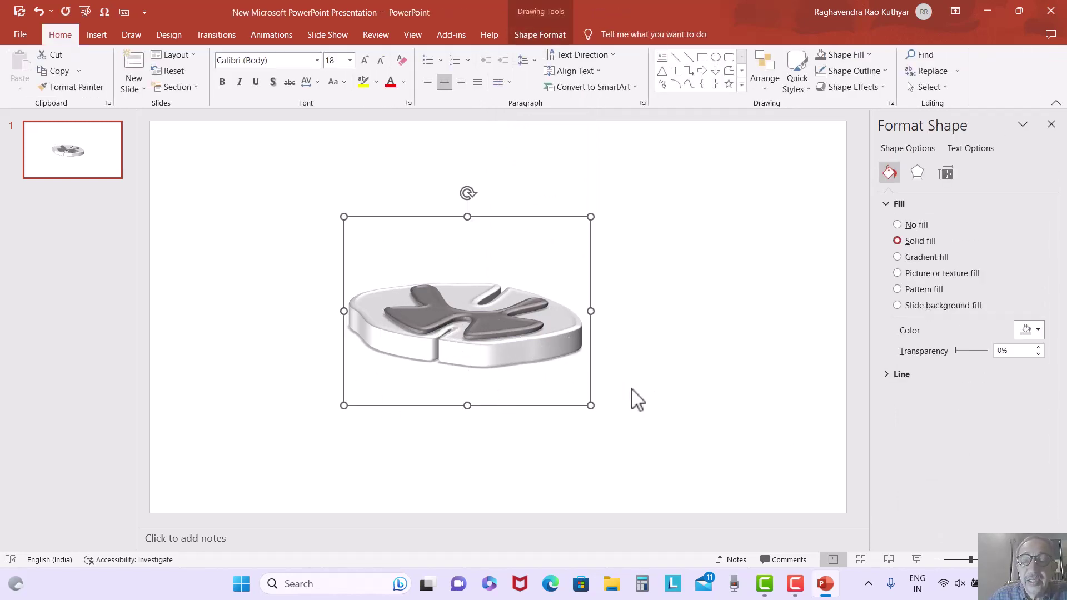
click(664, 391)
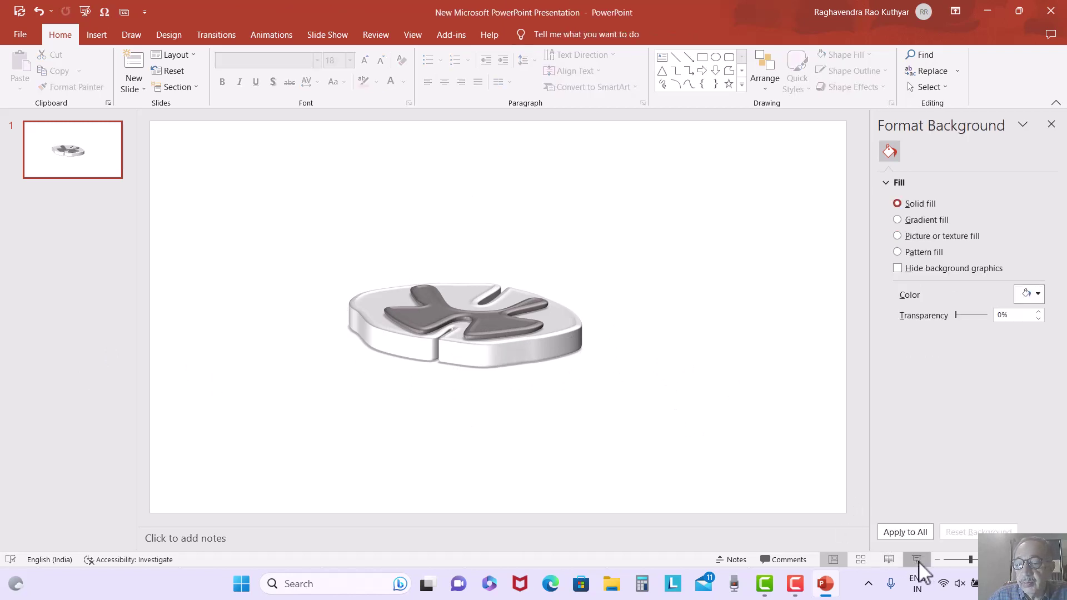